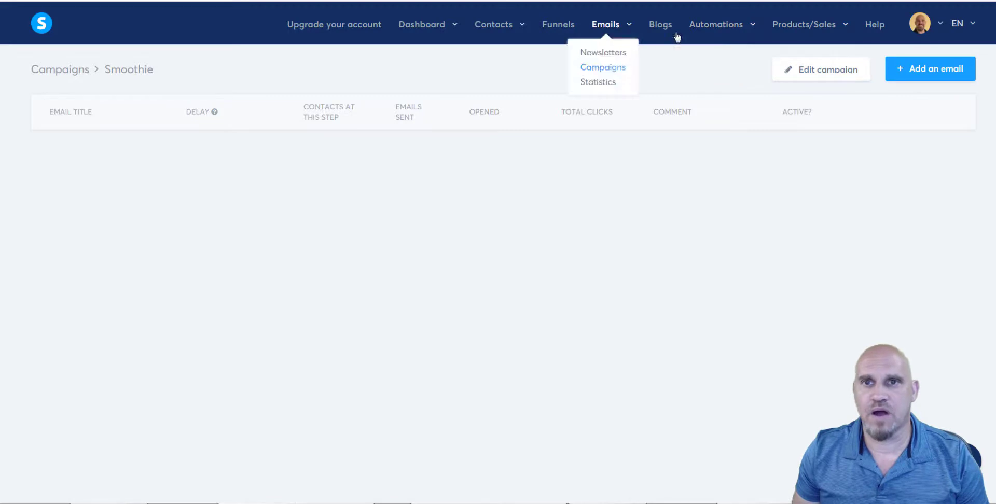
Open the systeme.io account settings from the avatar menu at top right.
mouse_move(941, 25)
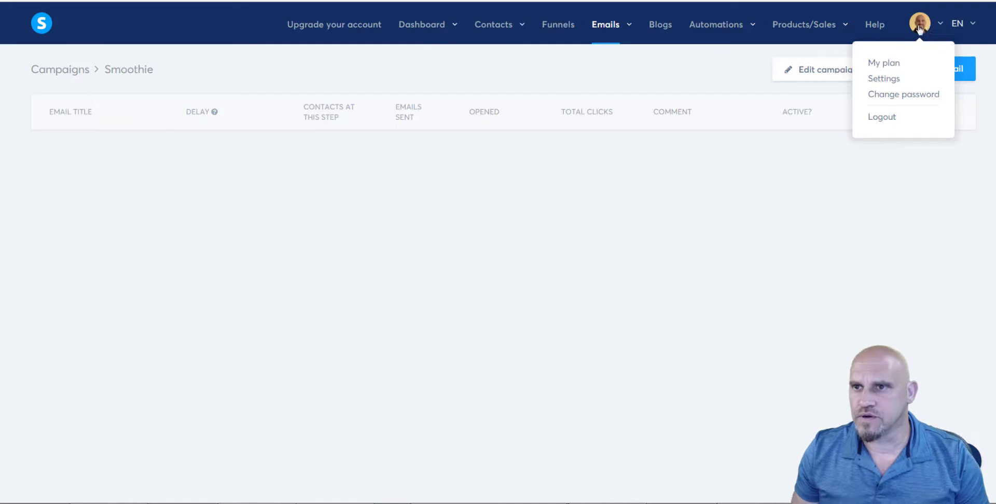
click(886, 80)
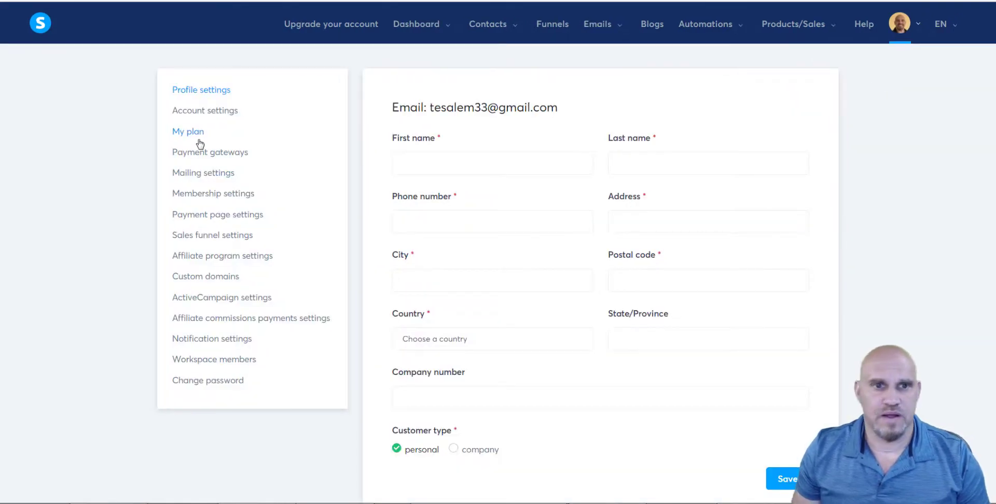
click(205, 281)
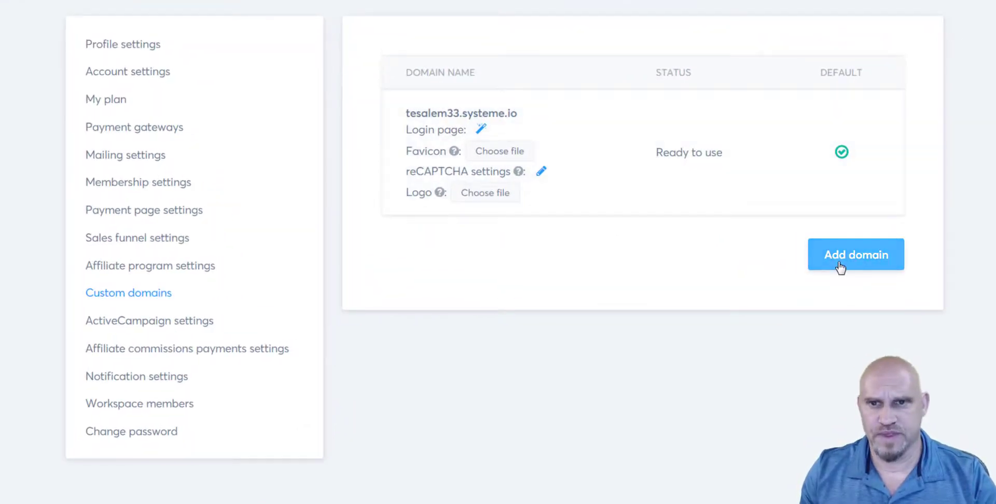
click(844, 263)
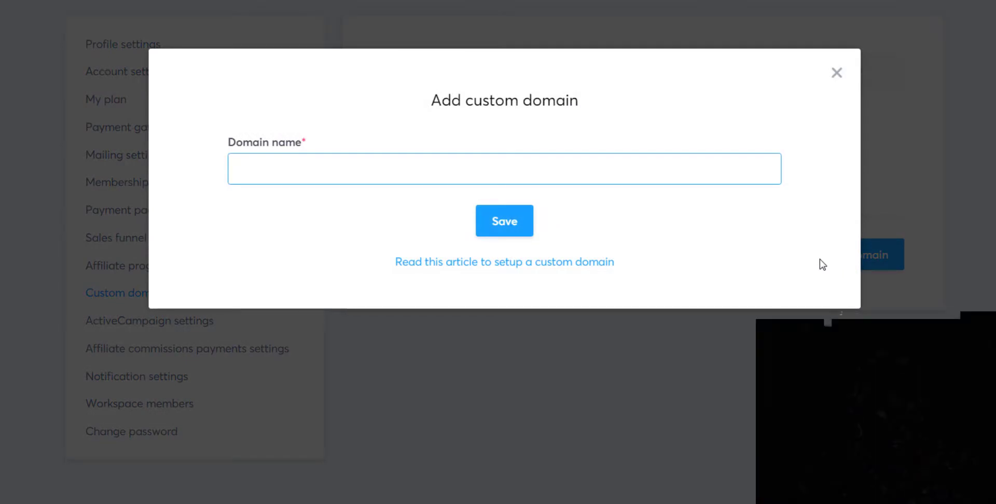
text(www)
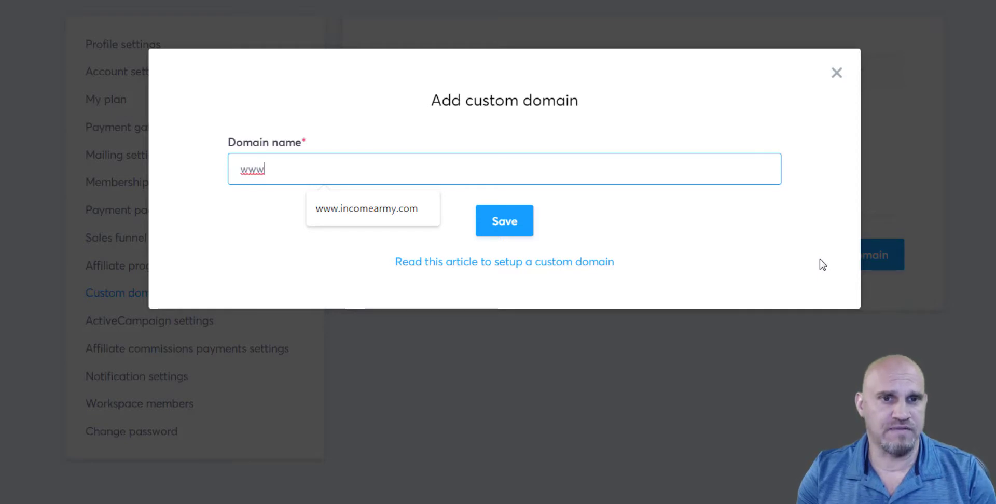
click(380, 214)
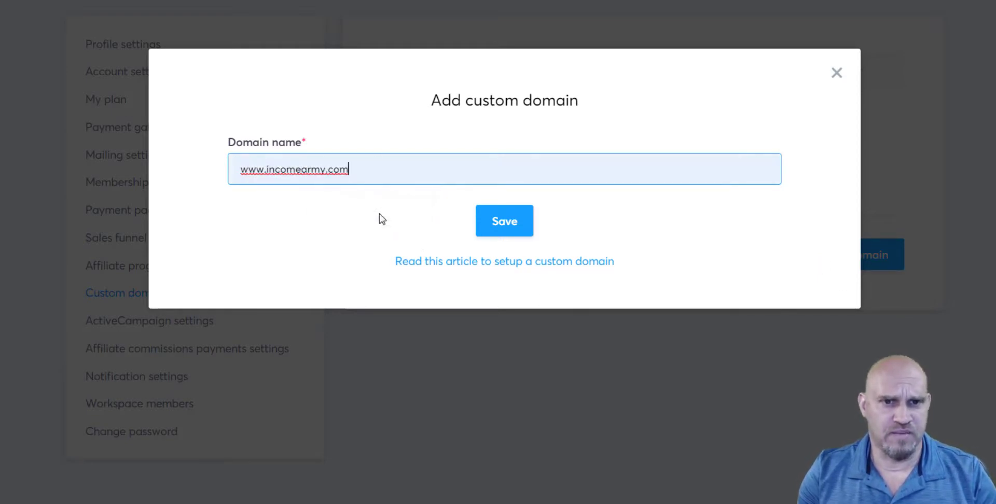
click(502, 224)
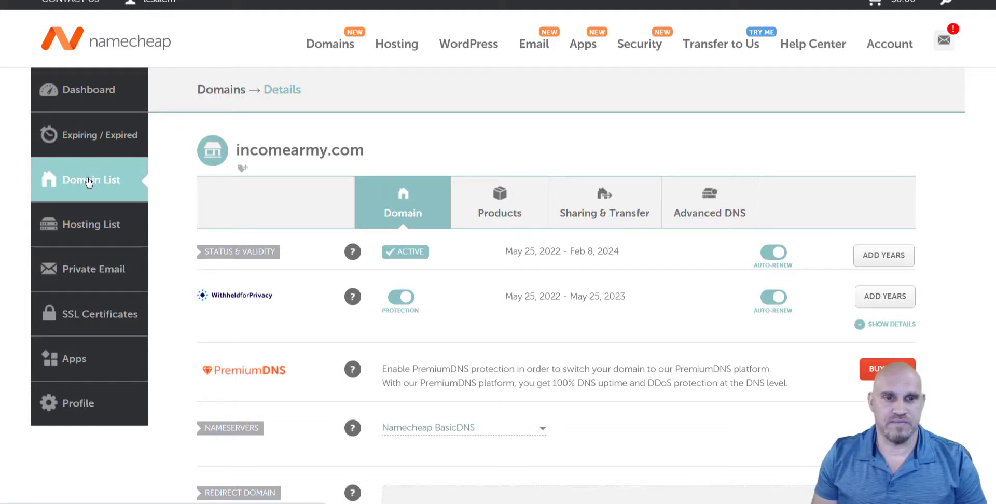
Open incomearmy.com's Advanced DNS host records in Namecheap and bring up their bulk actions.
click(90, 182)
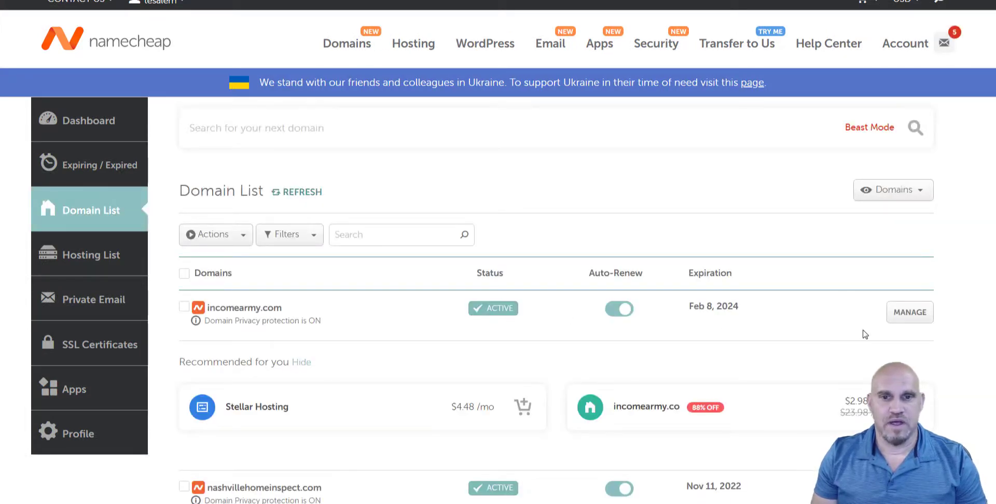
click(909, 317)
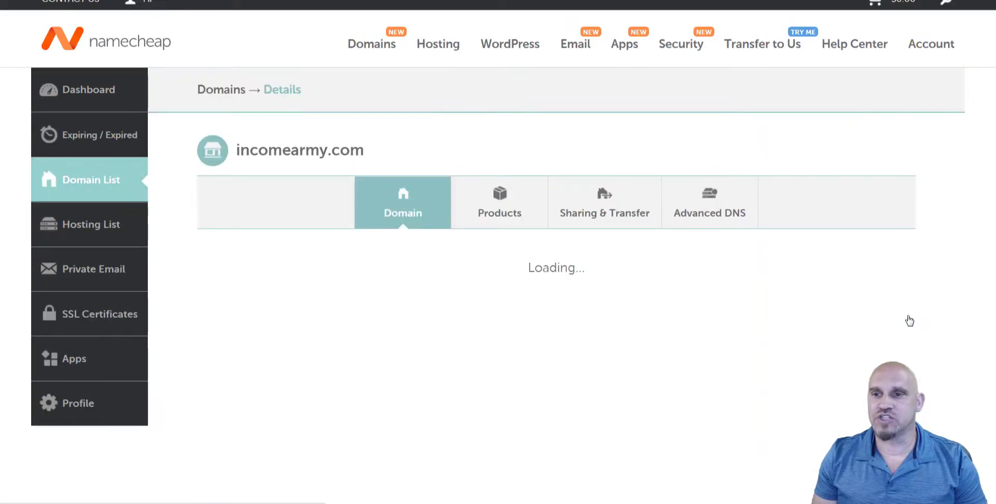
click(690, 211)
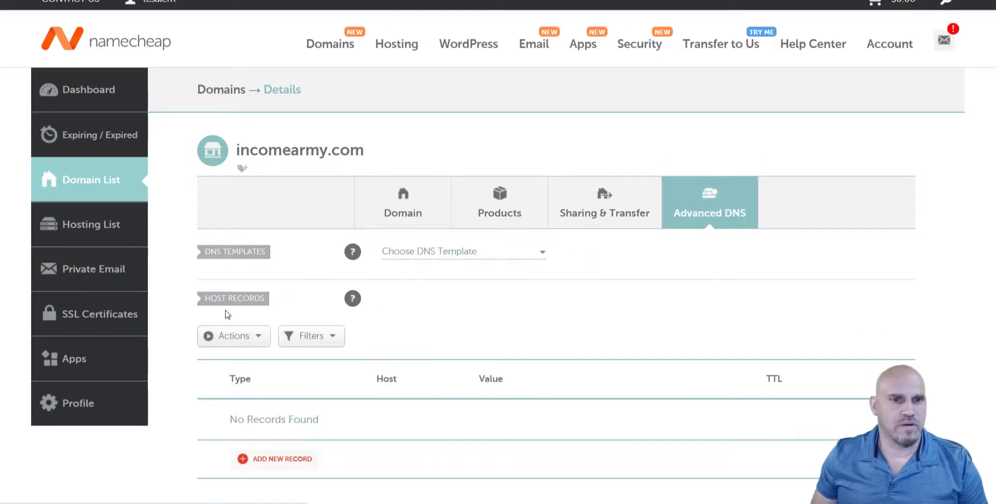
click(261, 339)
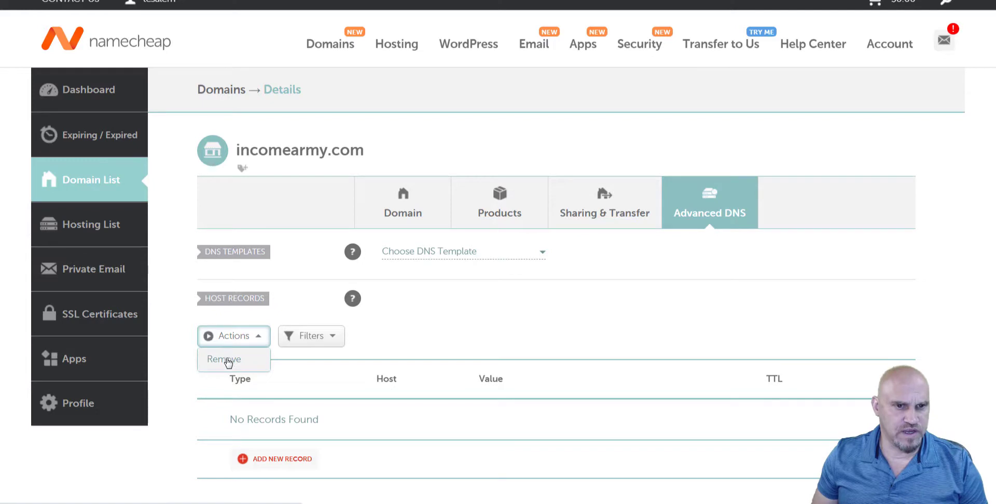
Try removing existing host records, then add a new host record row set to CNAME.
click(228, 364)
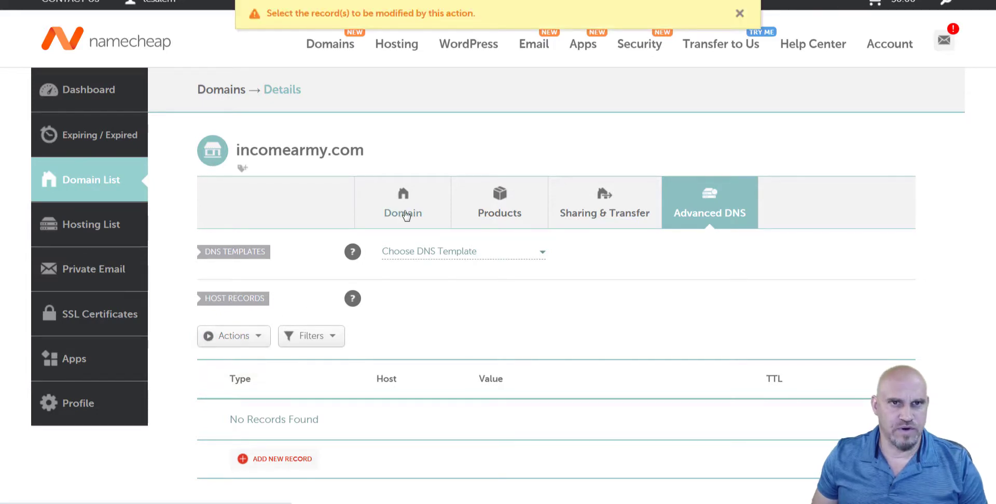
scroll(289, 279, down, 4)
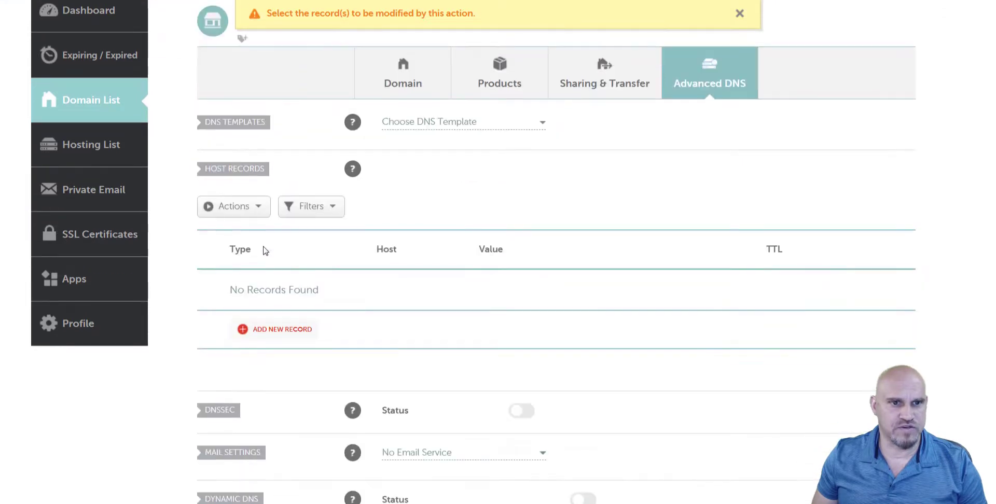
click(243, 265)
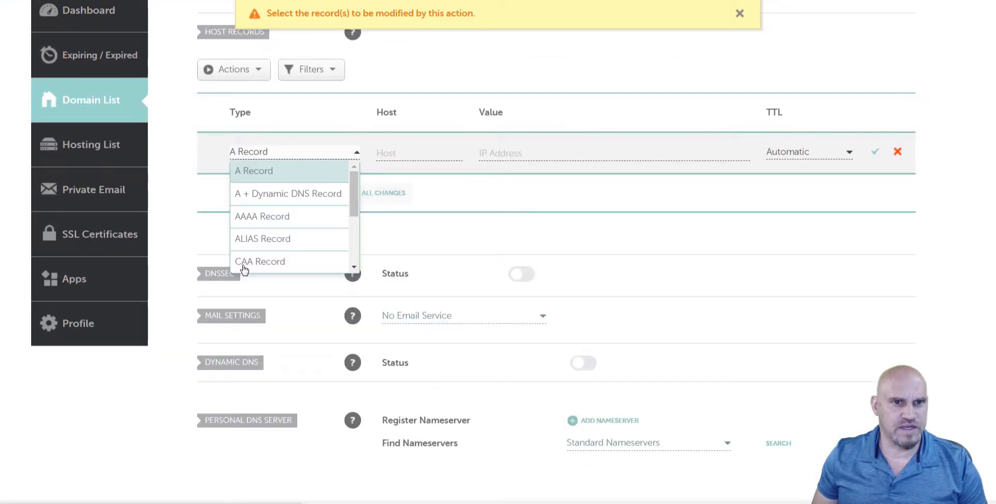
scroll(296, 213, down, 3)
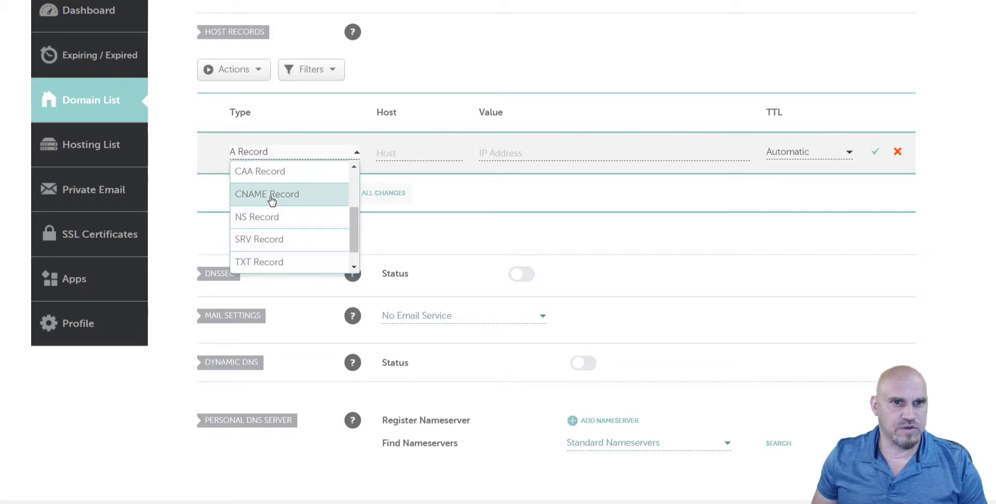
click(280, 205)
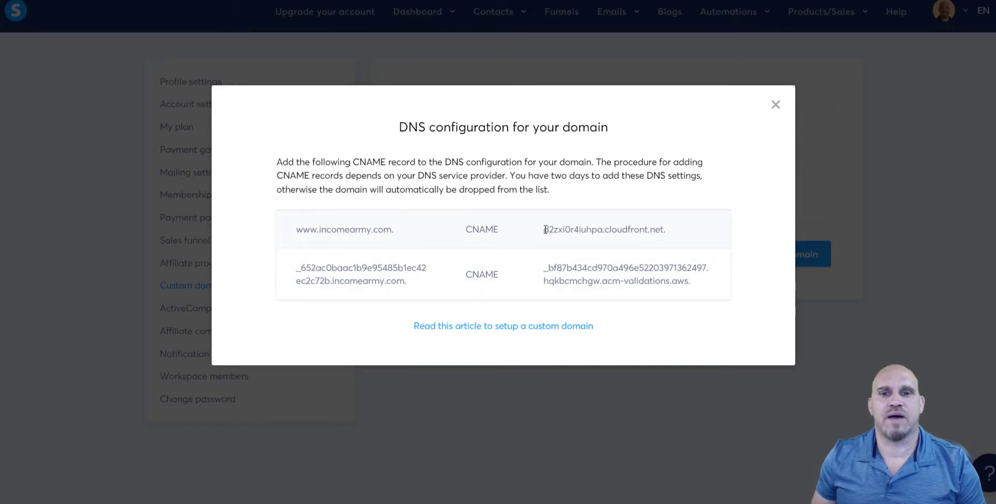
Copy the www CNAME target d2zxi0r4iuhpa.cloudfront.net. for the new record's Value field.
drag(545, 229, 673, 227)
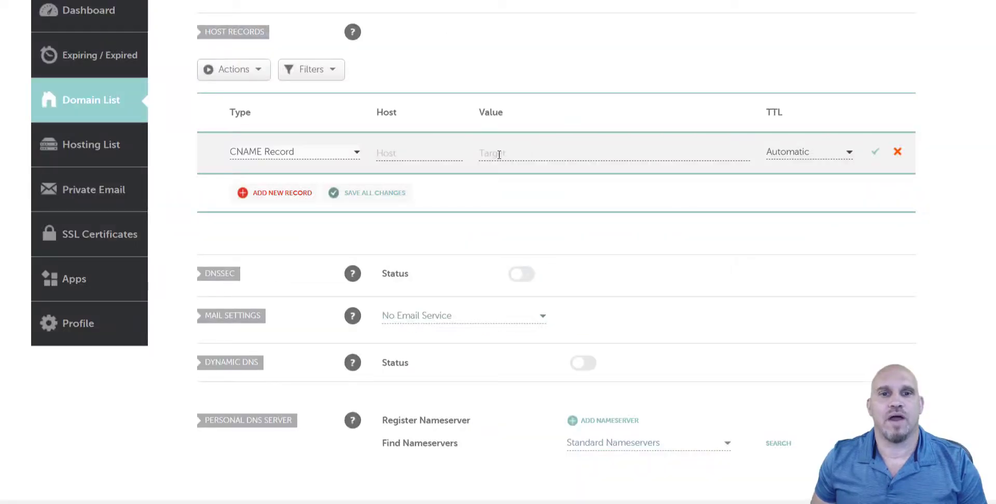
click(498, 154)
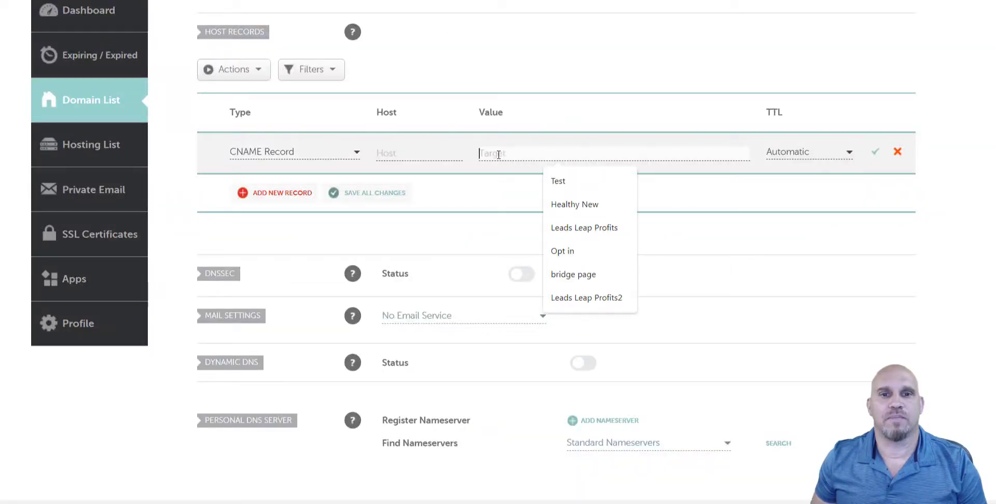
Save a CNAME record with host www pointing to d2zxi0r4iuhpa.cloudfront.net.
text(d2zxt0r4iuhpa.cloudfront.net)
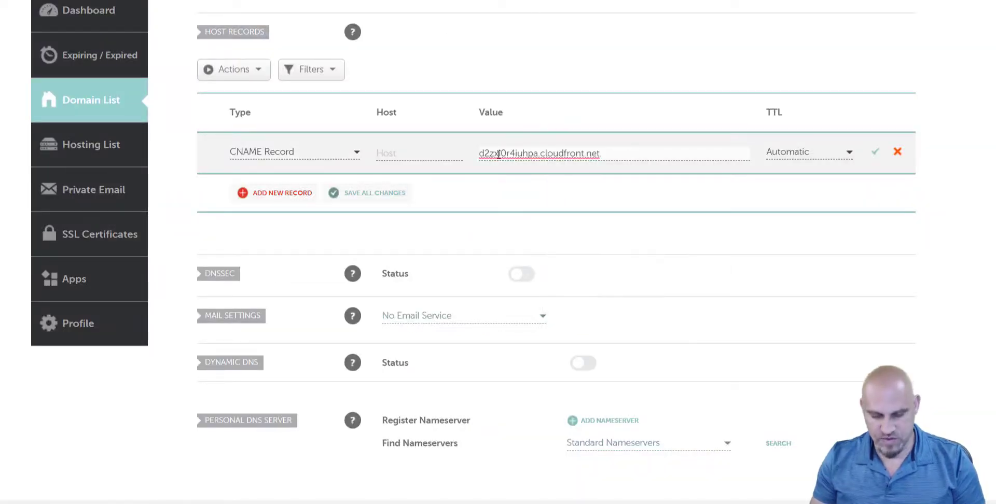
click(389, 152)
text(www)
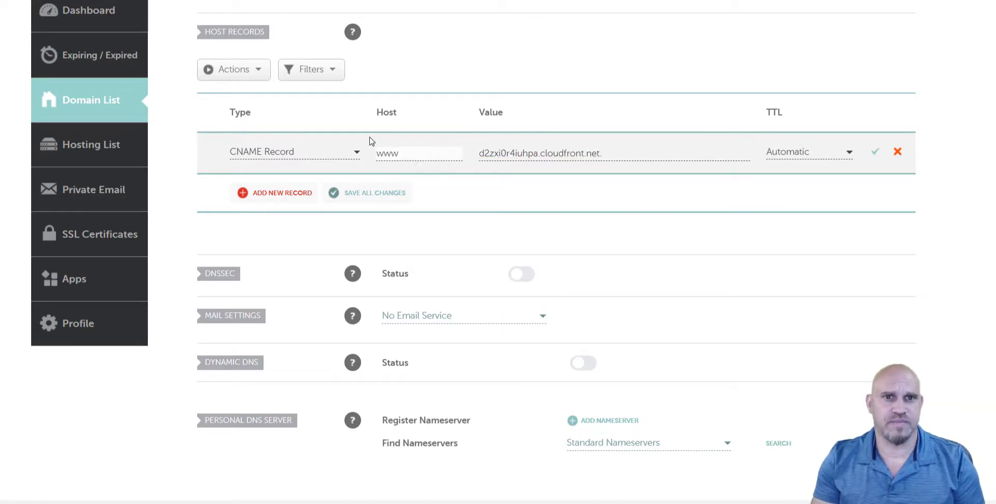
click(876, 154)
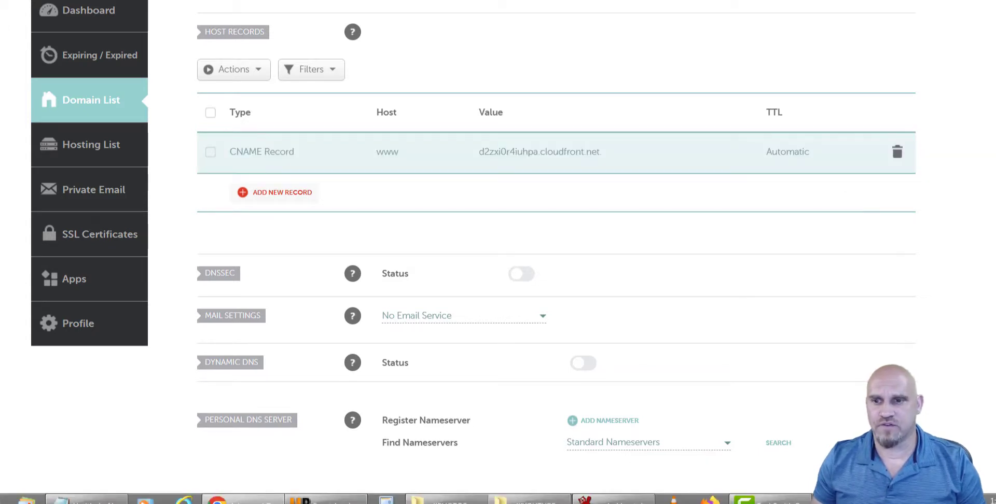
key(F9)
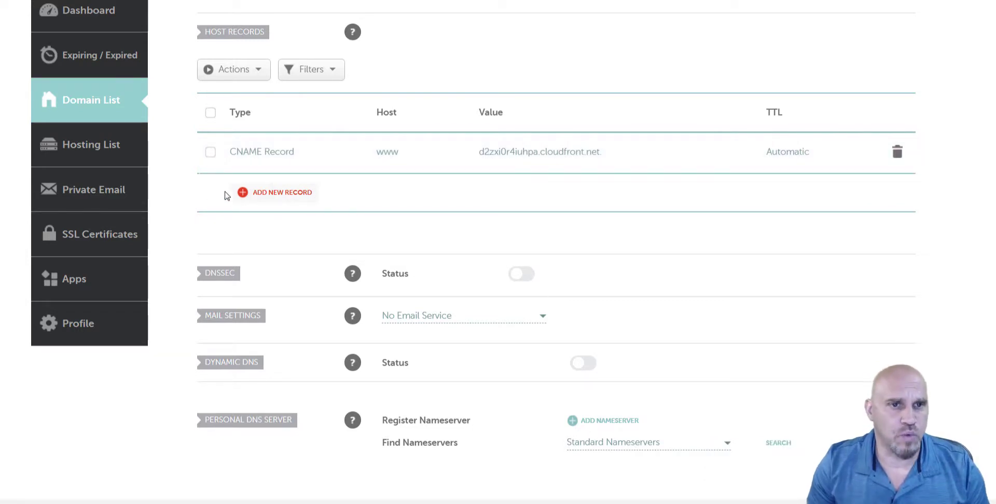
Add a second host record row set to CNAME Record below the www record.
click(243, 193)
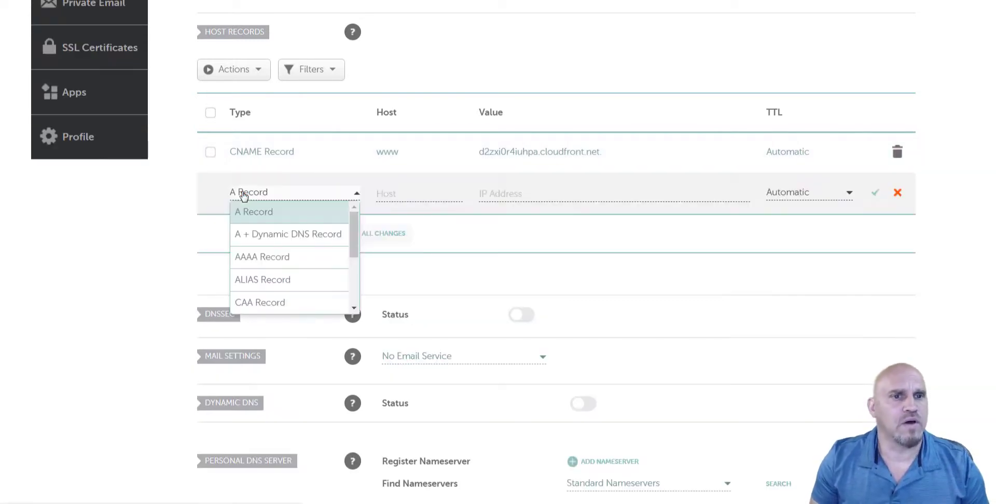
scroll(269, 264, down, 1)
click(283, 266)
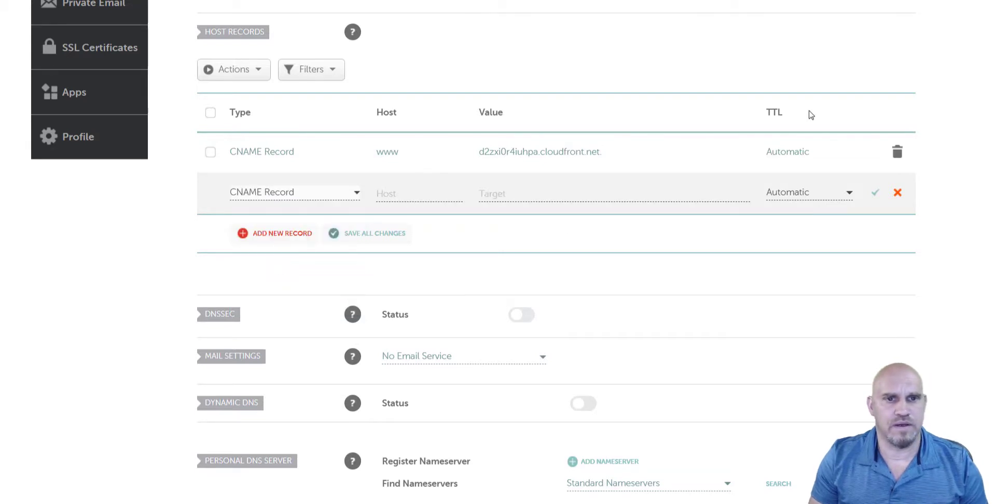
Copy the acm-validations CNAME target from systeme.io's DNS configuration dialog.
key(alt+Tab)
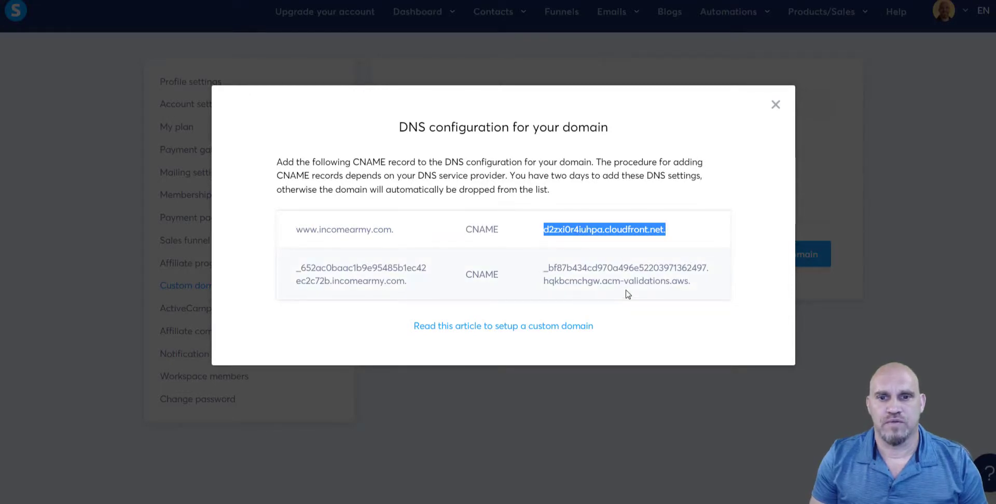
drag(692, 283, 538, 273)
key(ctrl+c)
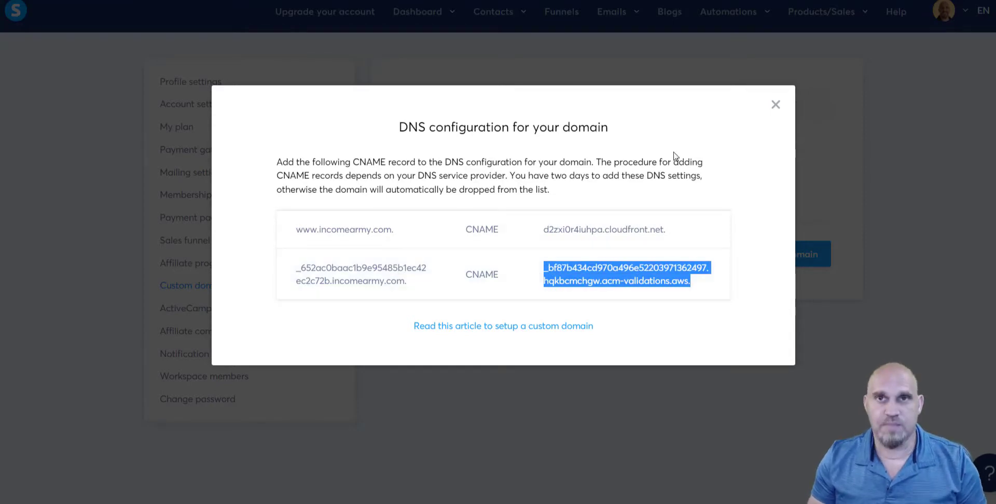
key(alt+Tab)
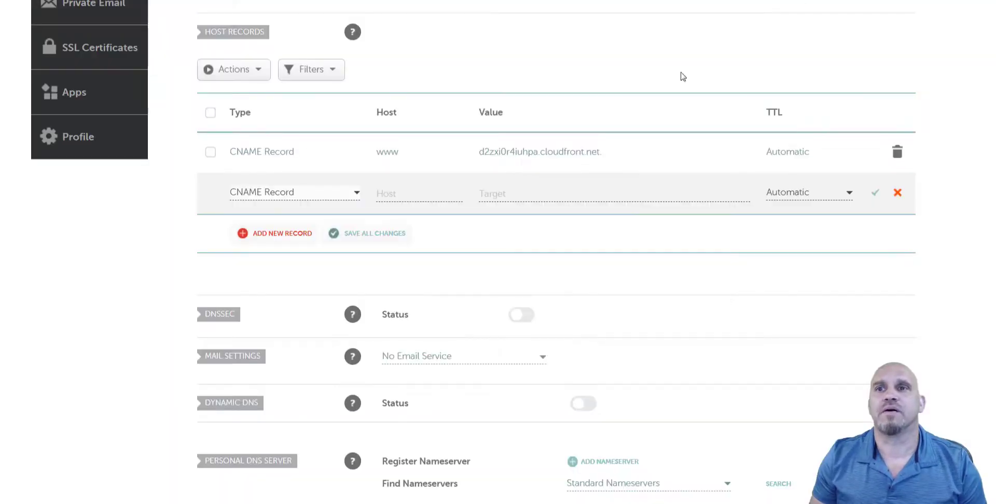
Paste the acm-validations target into the second CNAME record's Value.
click(537, 193)
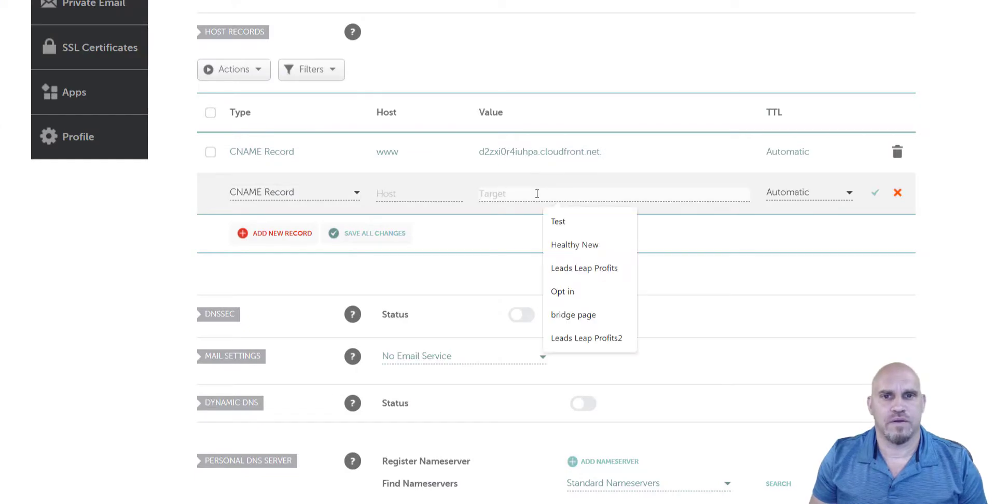
key(ctrl+v)
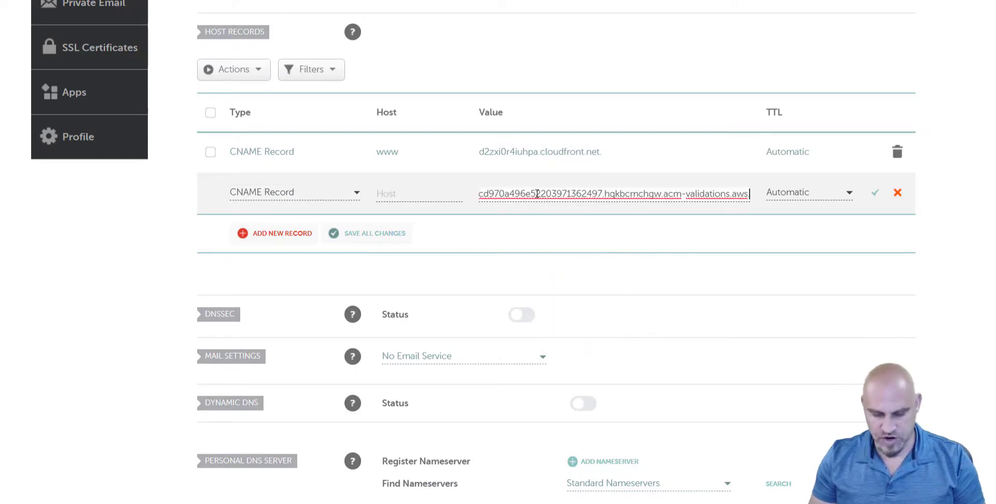
scroll(470, 269, up, 1)
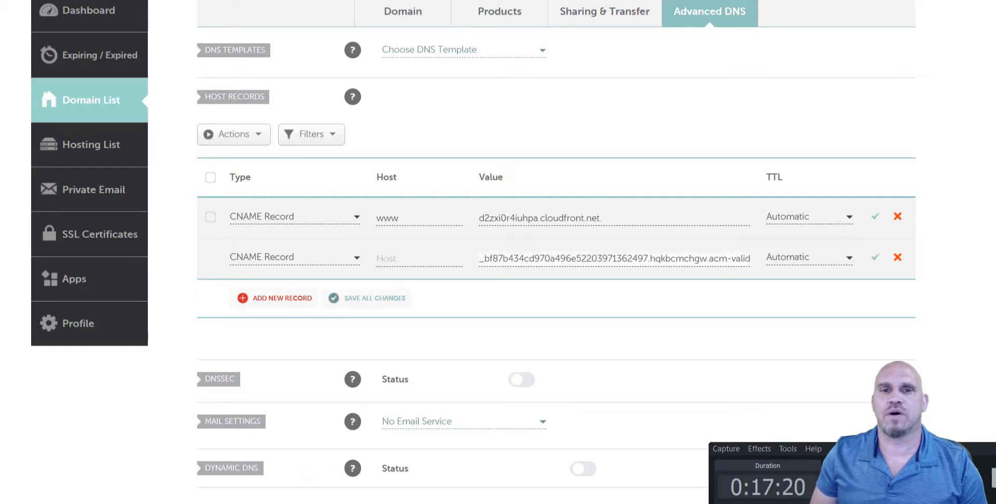
Set the second record's host to the validation name without the domain, then save both CNAME records.
key(alt+Tab)
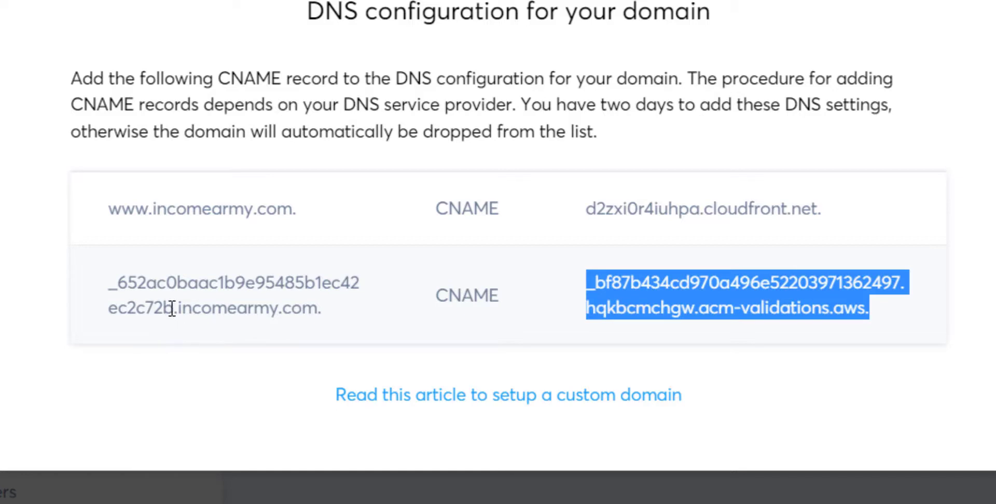
drag(172, 308, 104, 294)
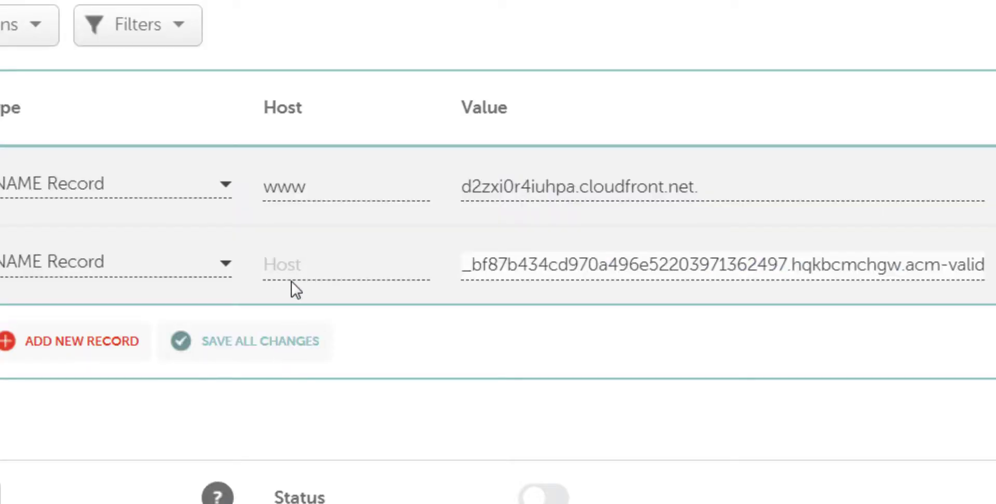
click(289, 265)
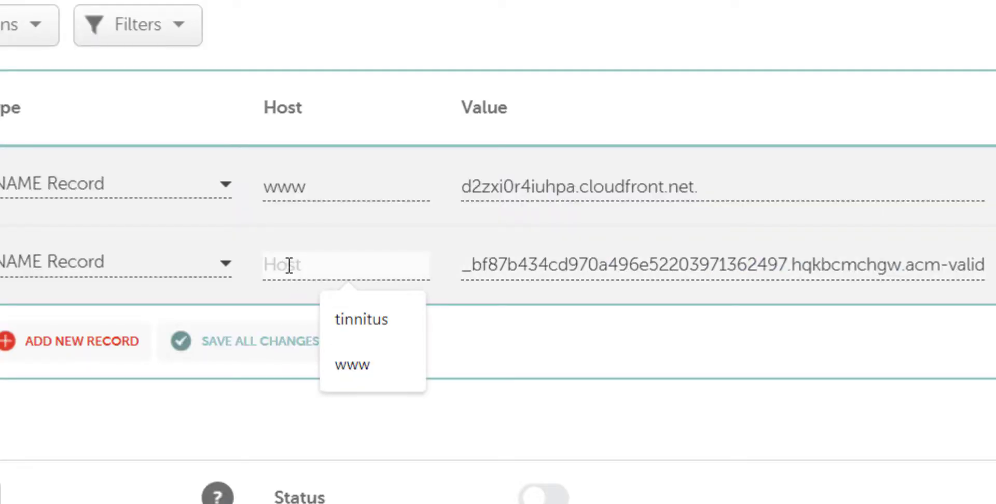
text(5485b1ec42ec2c72b)
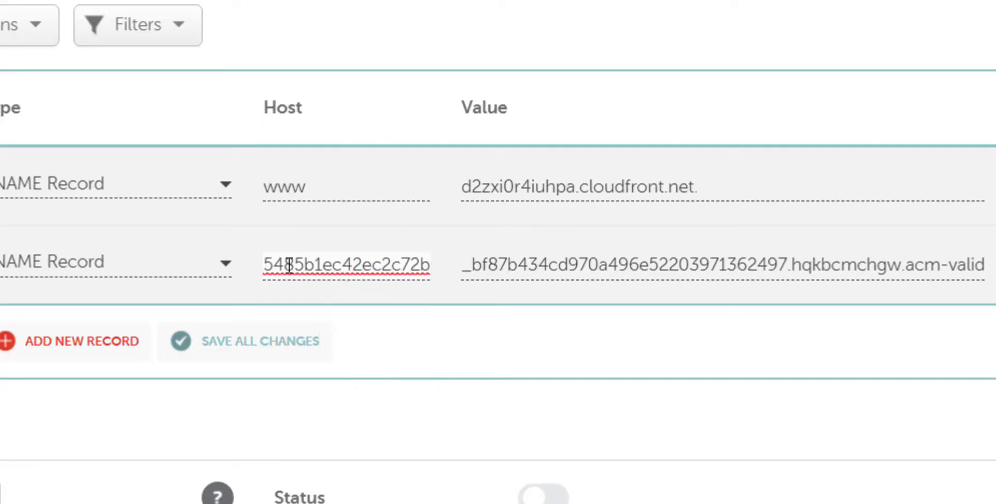
click(860, 257)
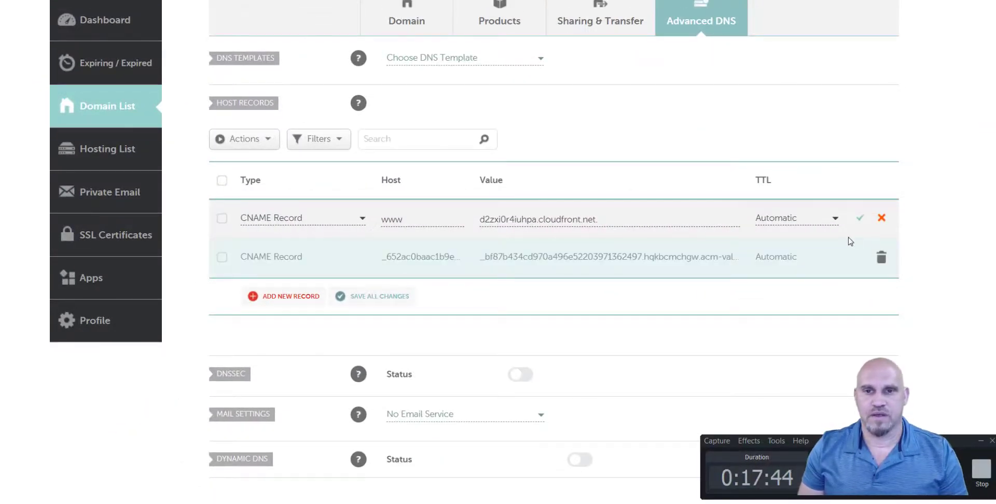
click(862, 222)
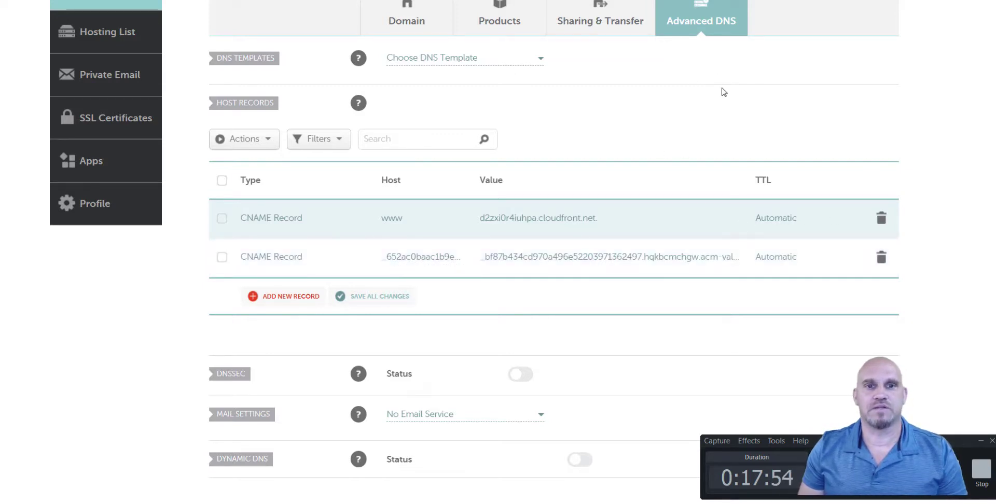
key(ctrl+Tab)
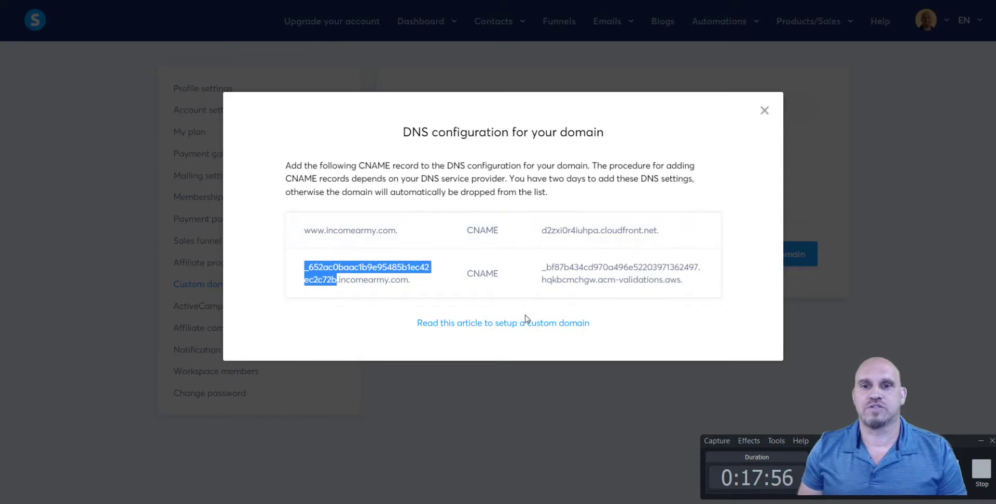
Close systeme.io's DNS configuration dialog and open Namecheap's Business Email offer.
click(765, 110)
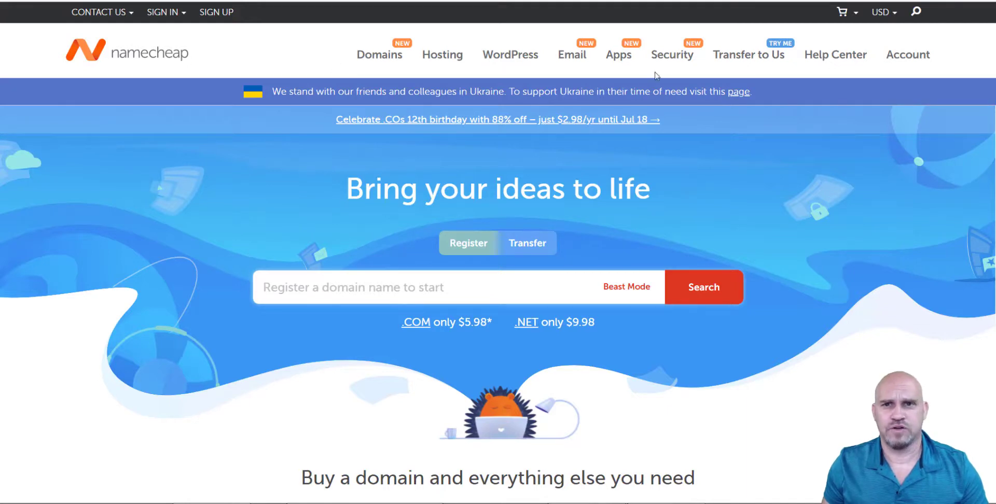
mouse_move(577, 57)
click(591, 90)
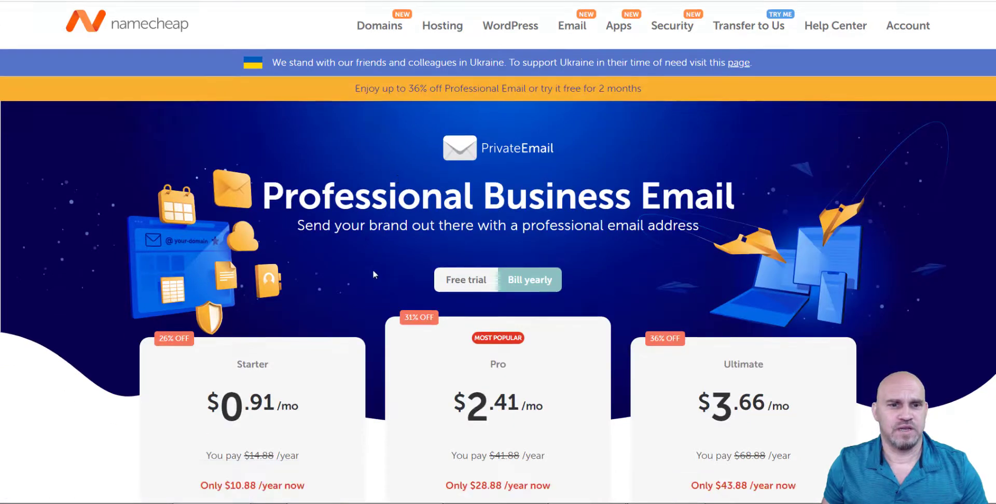
Choose the free-trial Starter Email plan for the owned domain incomearmy.com.
scroll(372, 270, down, 5)
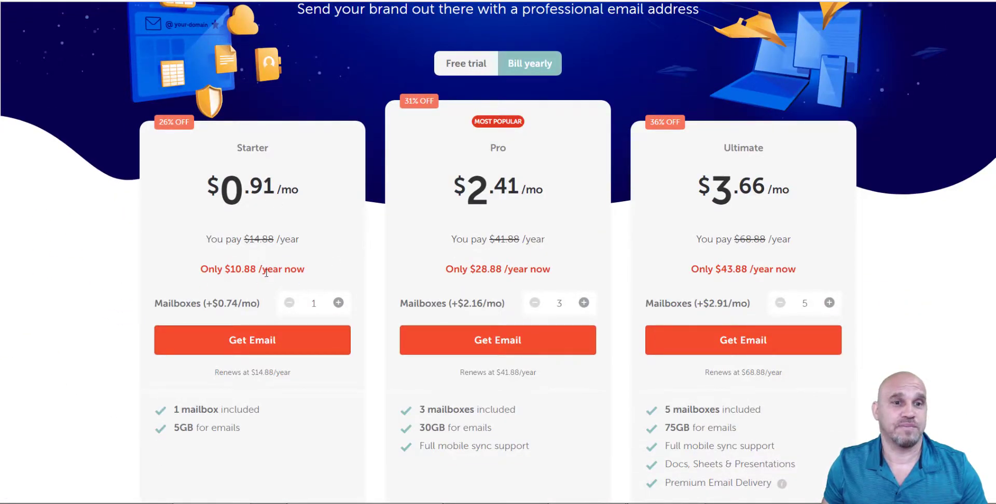
scroll(372, 224, up, 1)
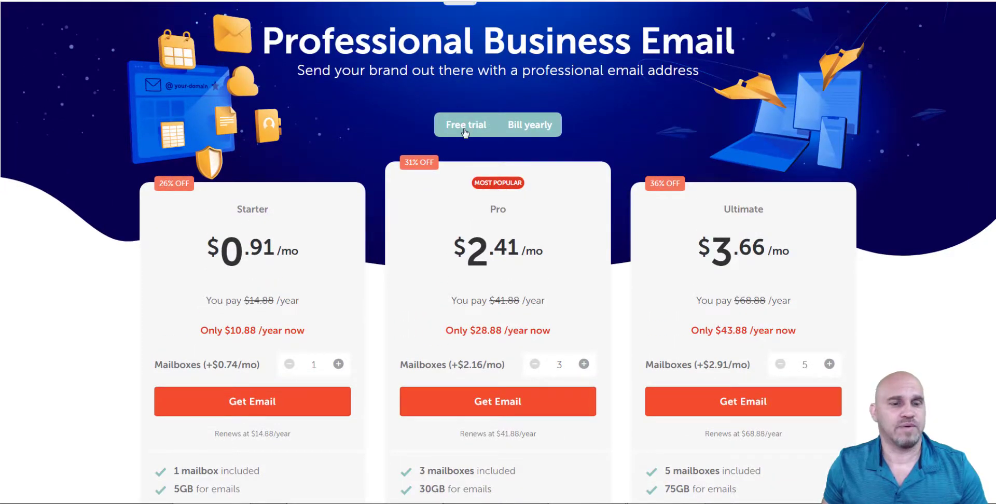
click(465, 133)
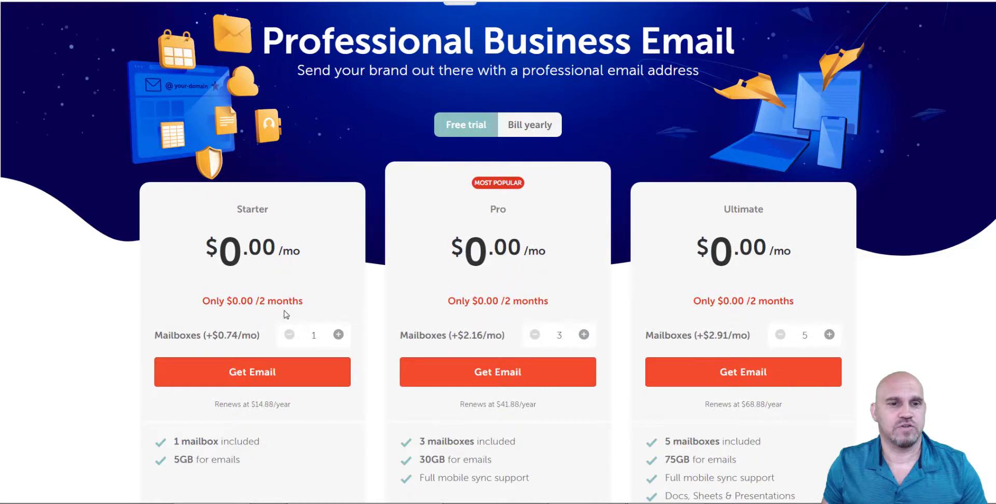
scroll(337, 280, down, 1)
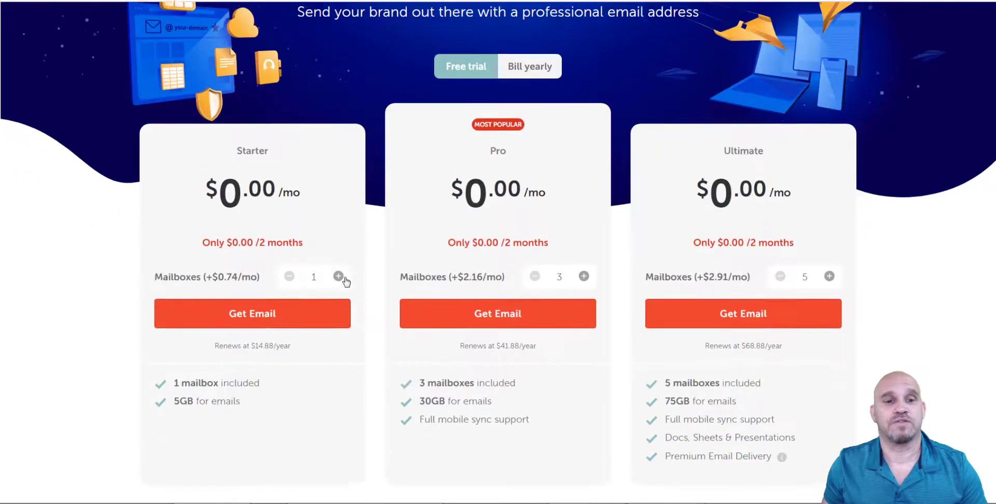
click(250, 318)
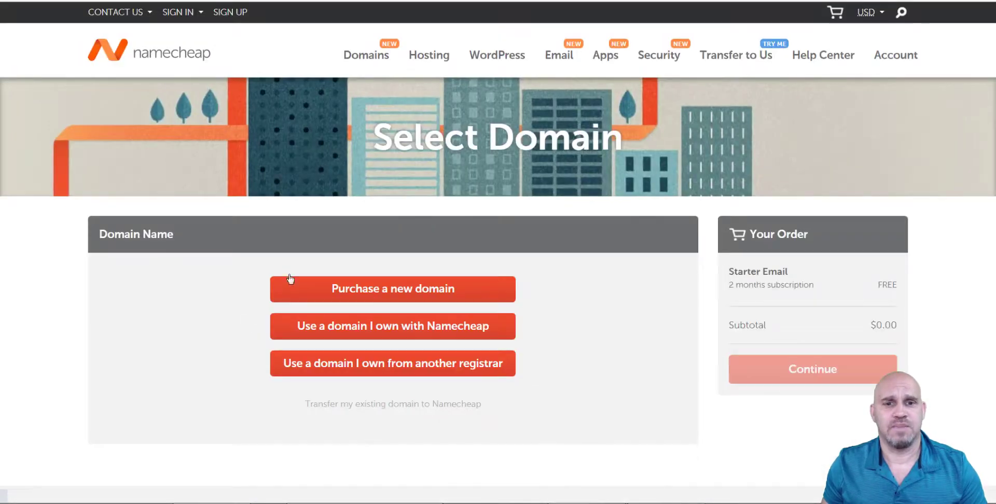
click(398, 332)
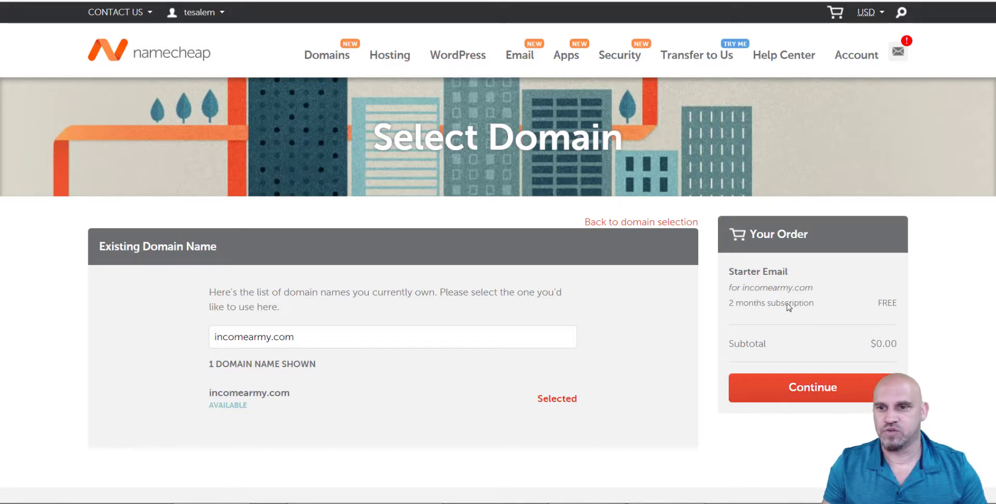
click(812, 394)
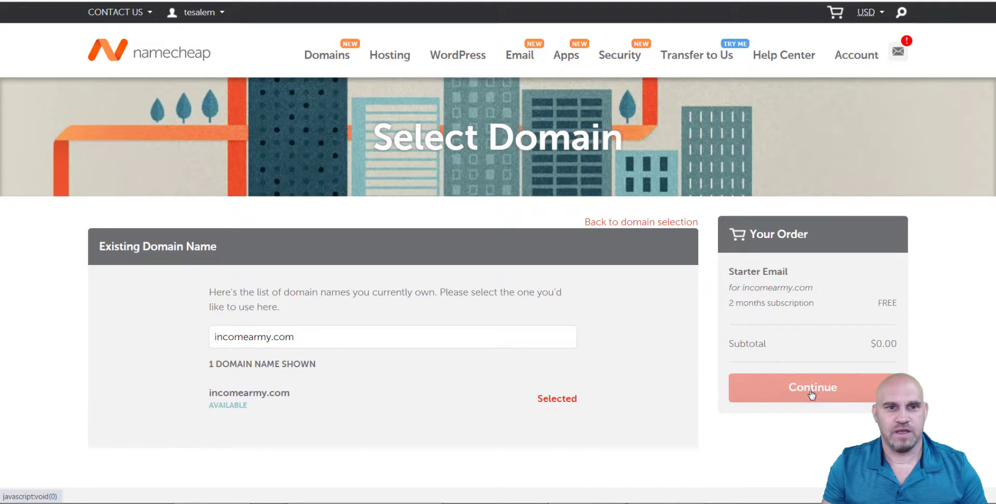
Add the Starter Email plan to the cart and confirm the $0.00 order.
scroll(475, 355, down, 1)
scroll(475, 354, down, 2)
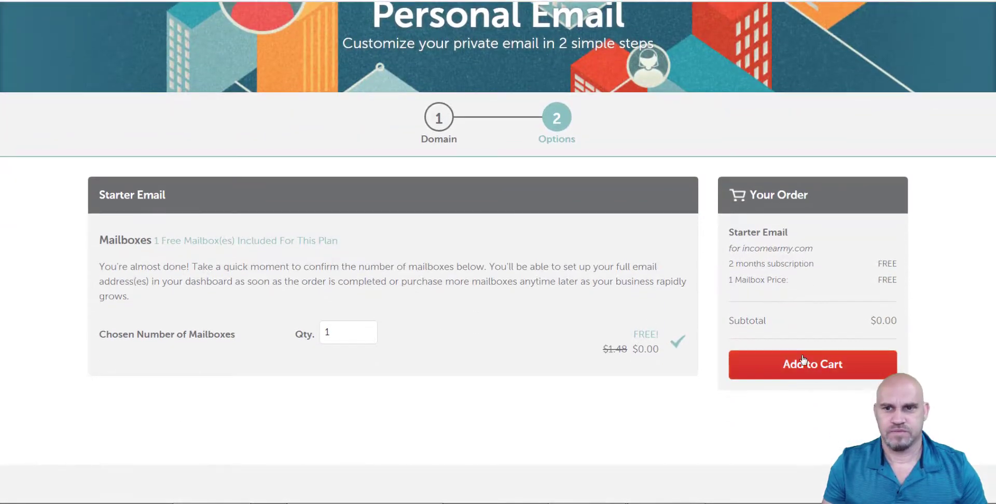
click(831, 365)
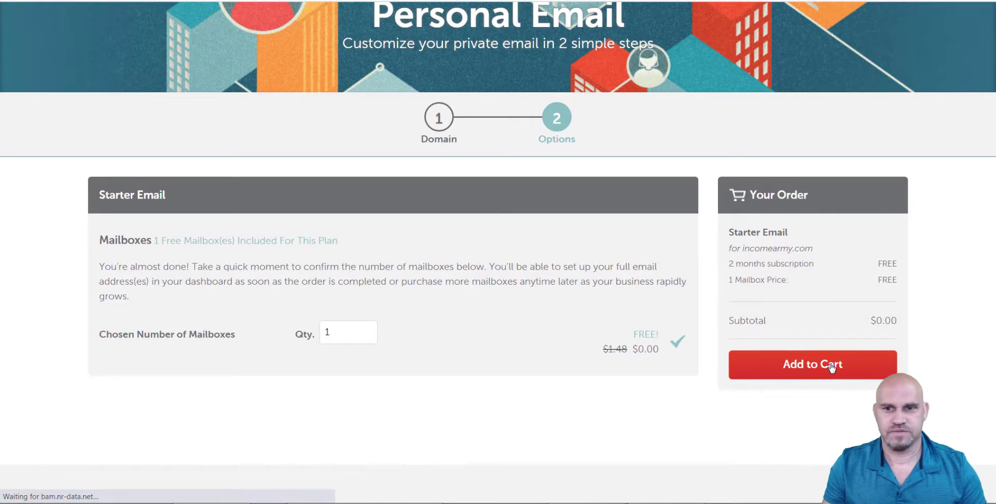
scroll(829, 367, down, 1)
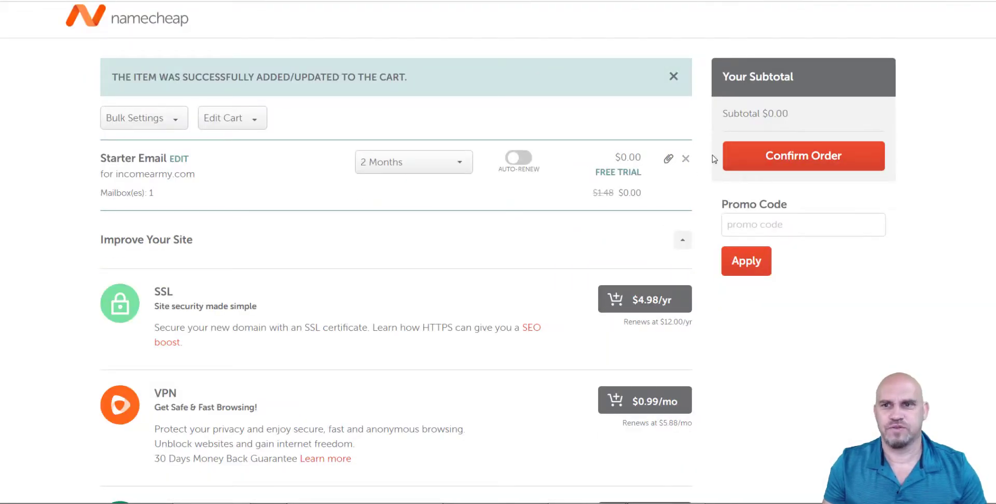
click(779, 162)
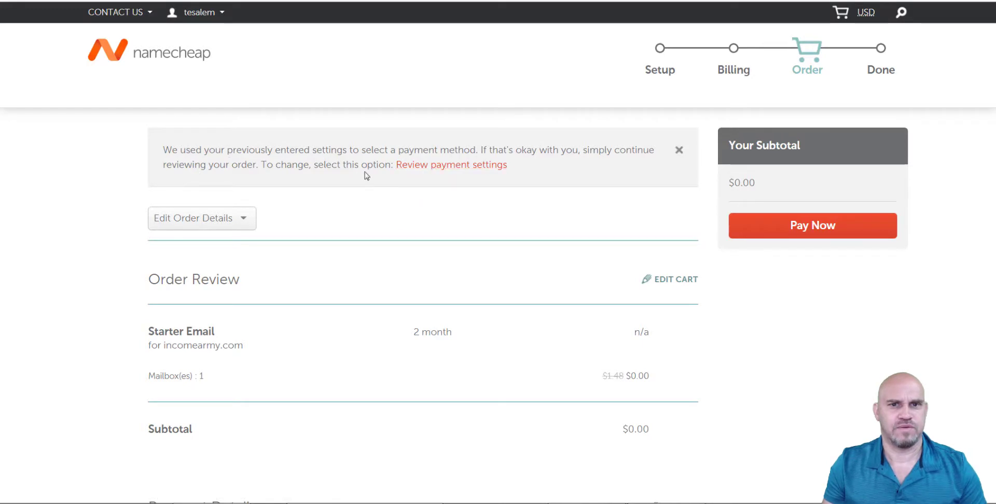
Pay for the $0.00 Starter Email order for incomearmy.com and refresh until it completes.
scroll(487, 265, down, 1)
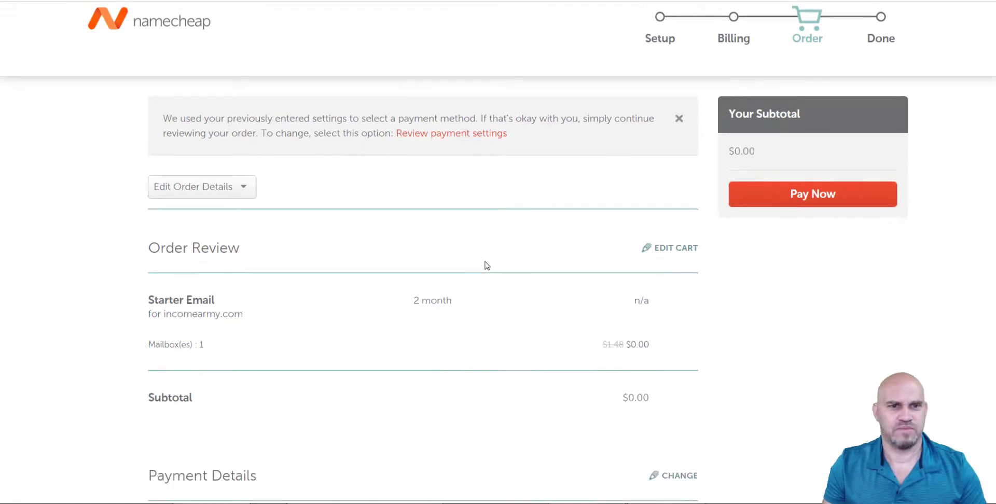
scroll(488, 289, down, 5)
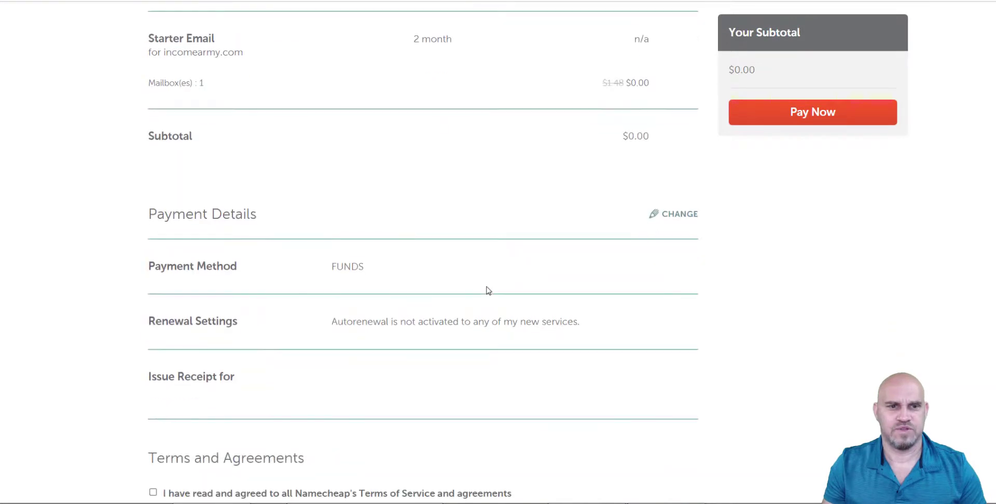
scroll(488, 290, down, 2)
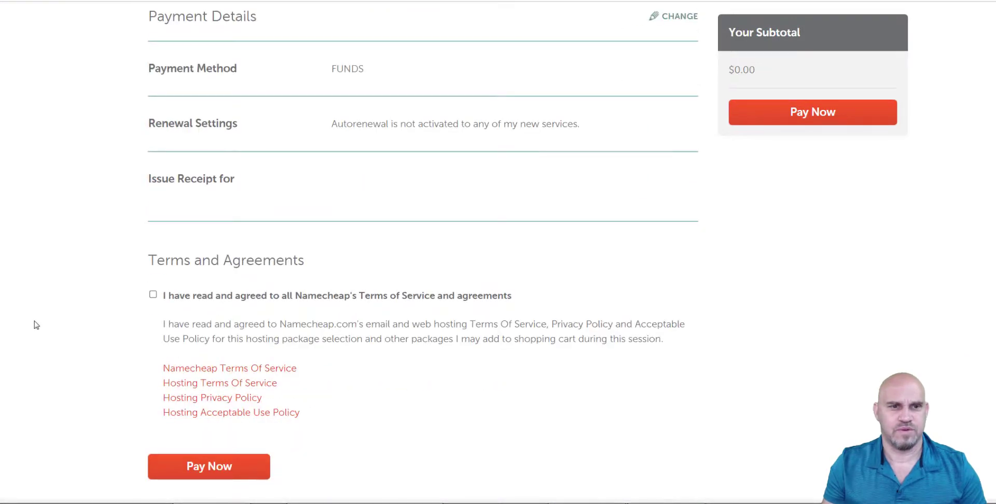
click(216, 466)
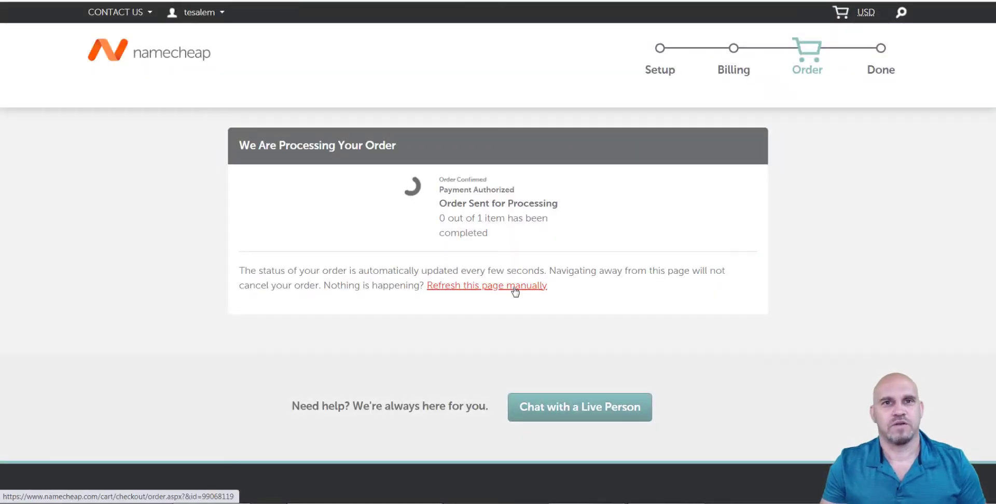
click(515, 286)
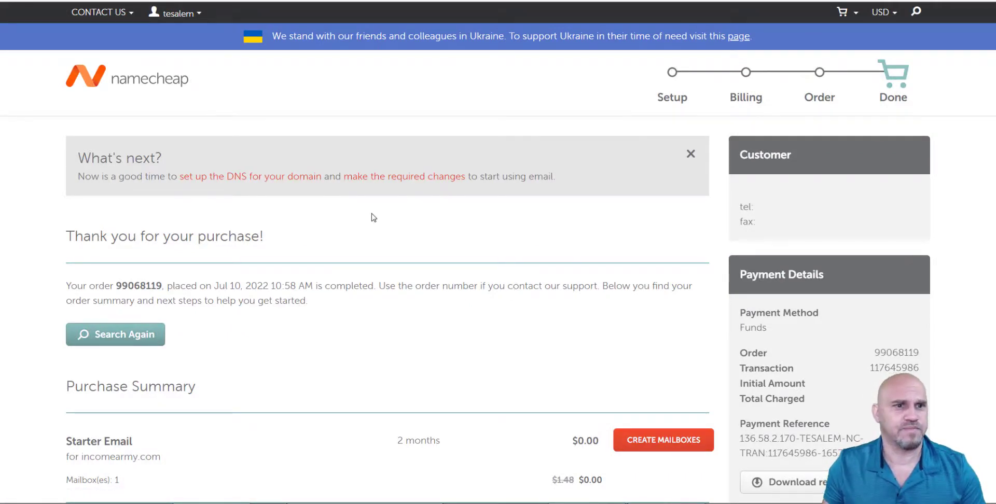
scroll(213, 306, down, 3)
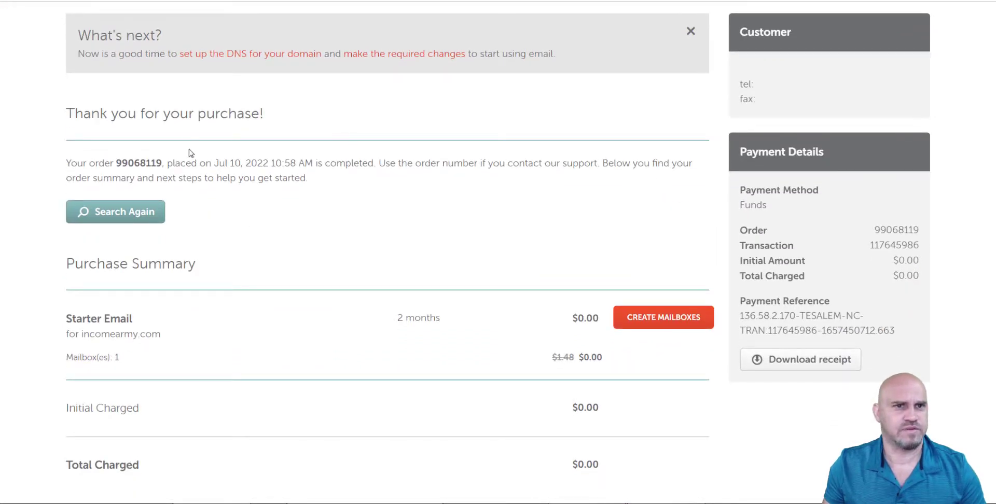
scroll(300, 195, down, 3)
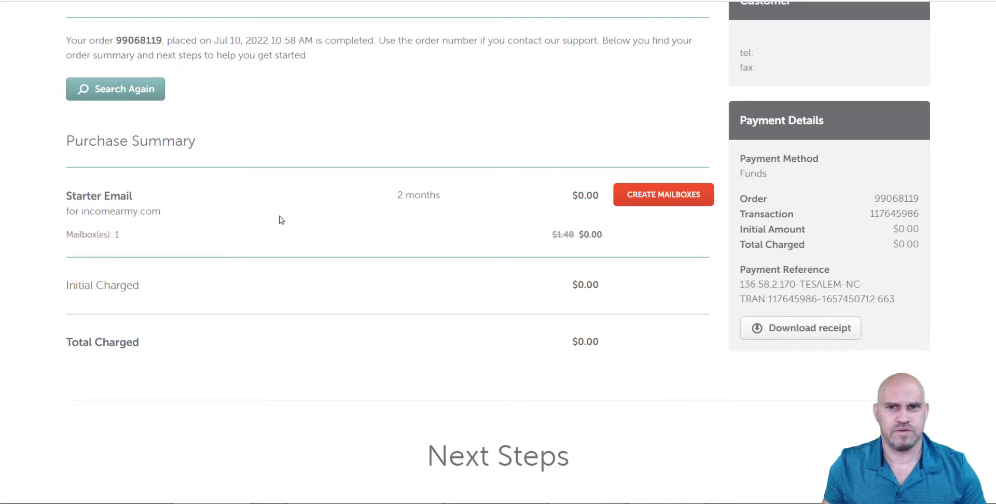
click(664, 202)
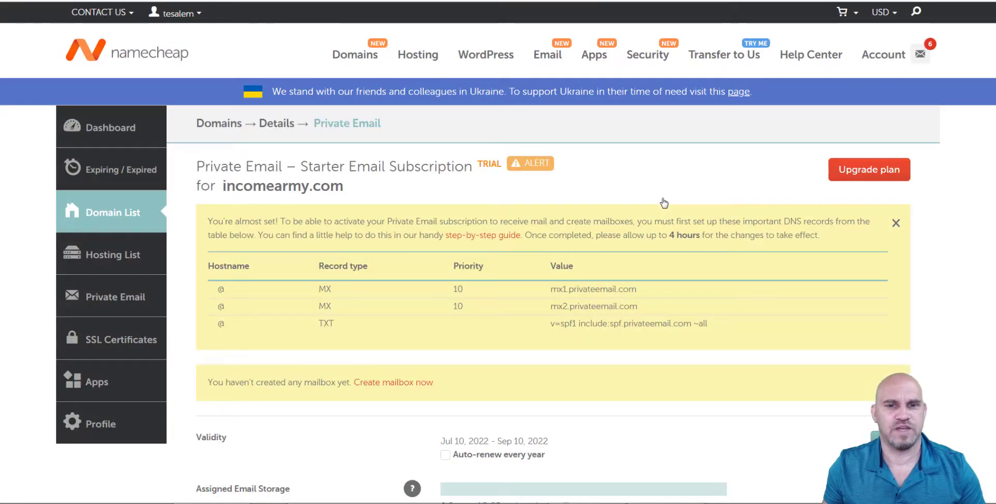
scroll(444, 220, down, 6)
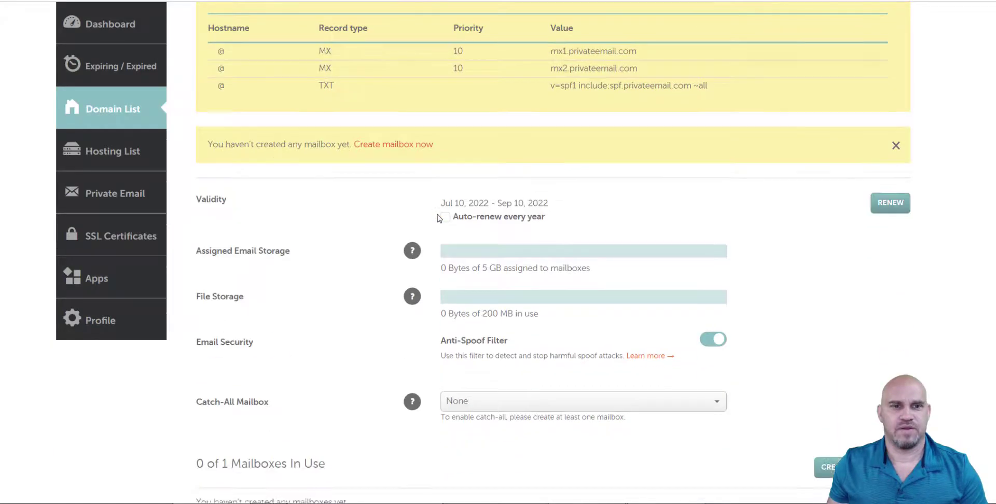
scroll(421, 208, up, 2)
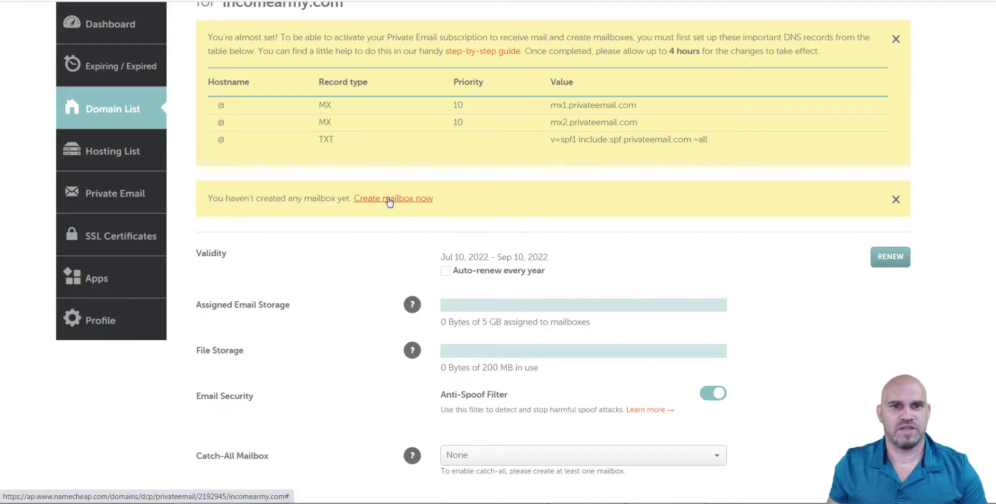
click(402, 198)
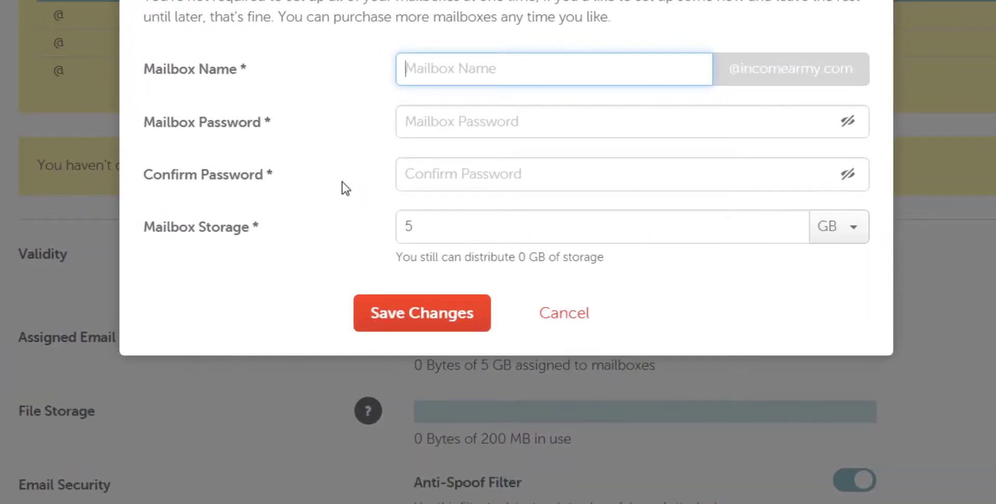
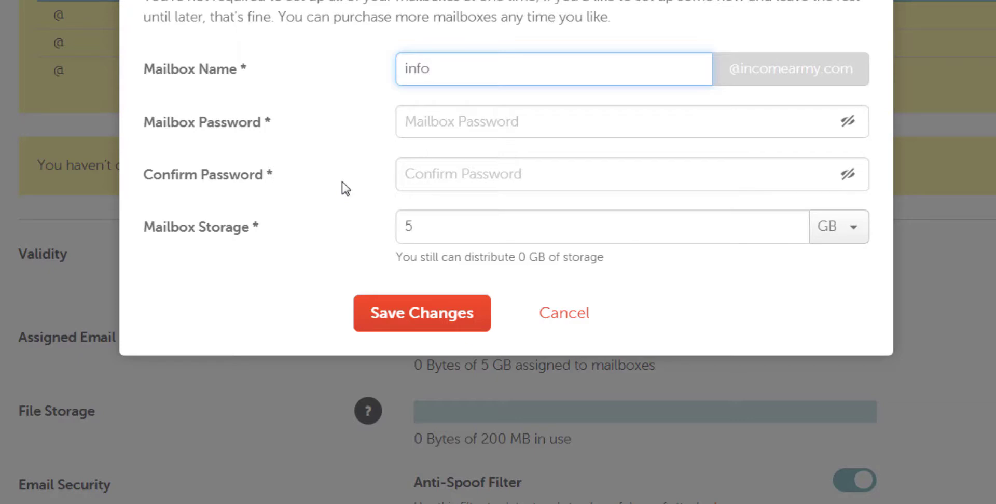
click(460, 125)
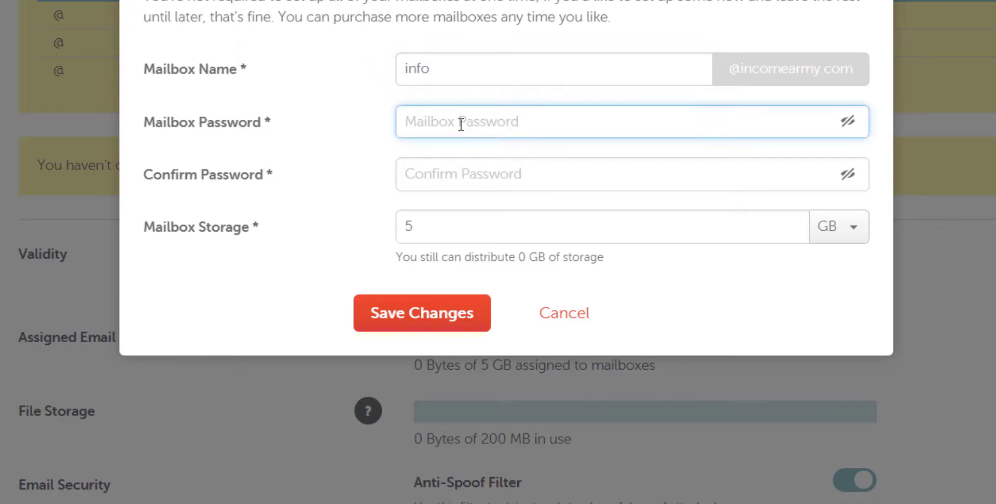
text(******)
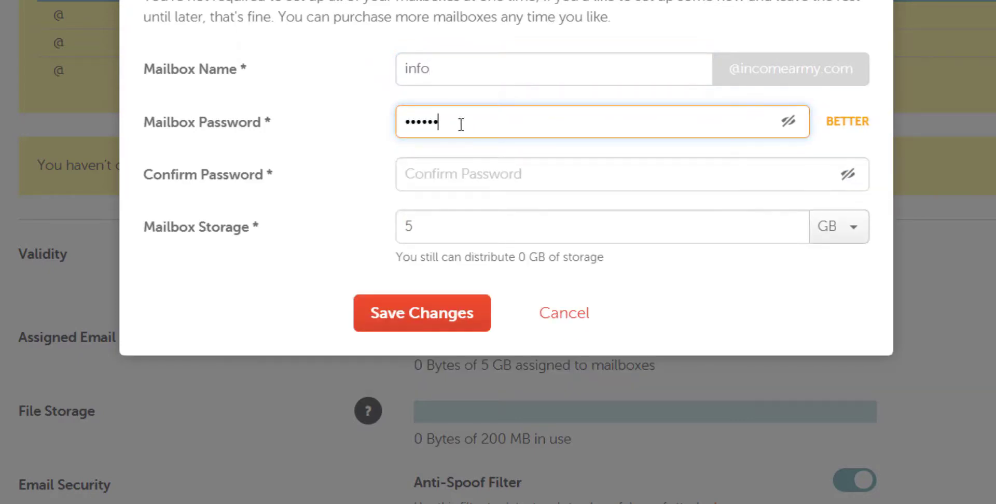
text(**)
click(480, 175)
text(********)
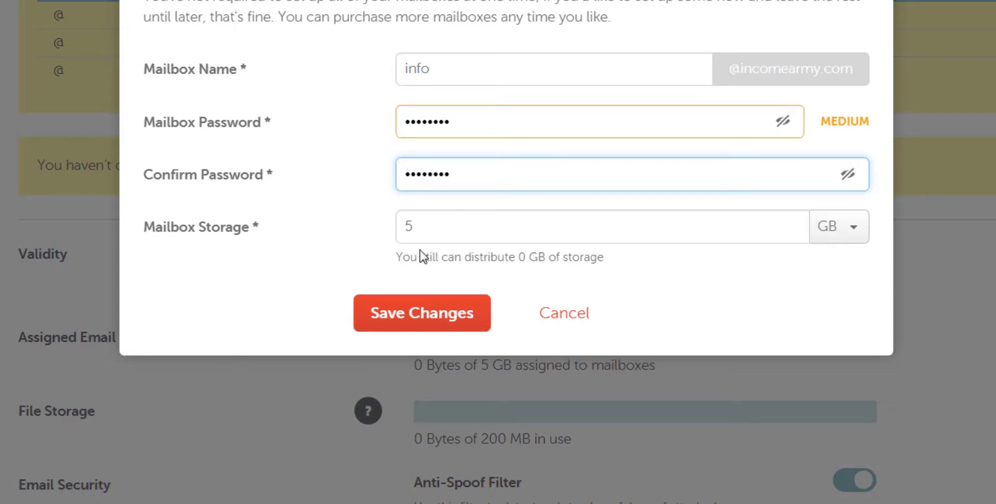
click(484, 315)
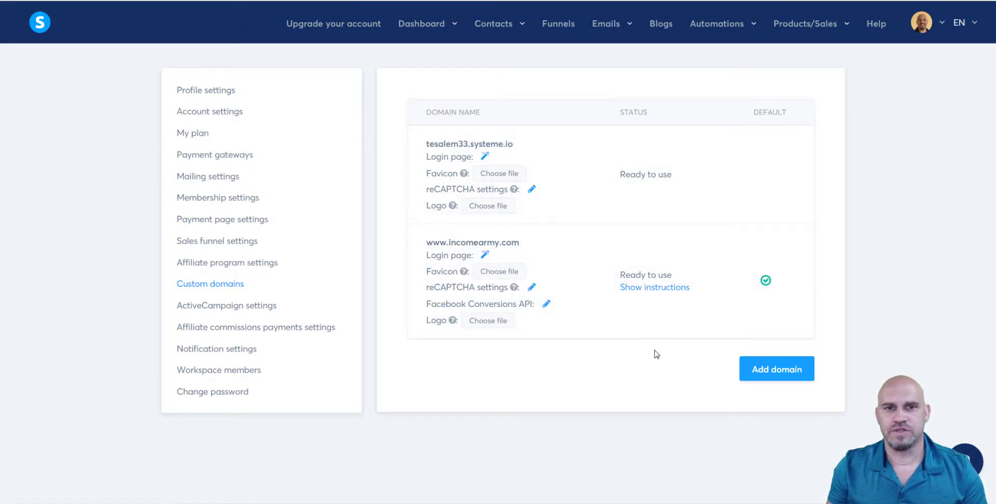
Go to Mailing settings in the systeme.io Settings menu.
click(233, 177)
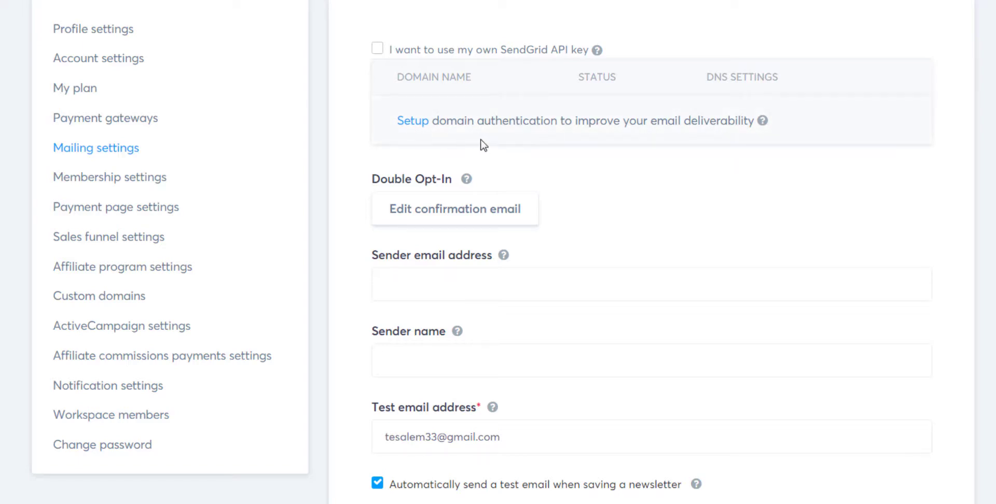
Start domain authentication for incomearmy.com and copy the inbound.systeme.io CNAME target.
click(414, 125)
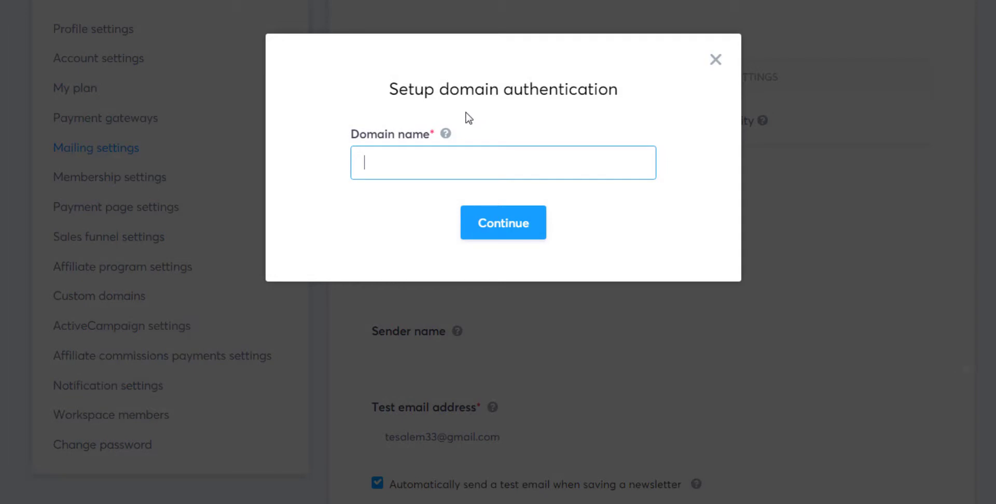
text(incomearmy.com)
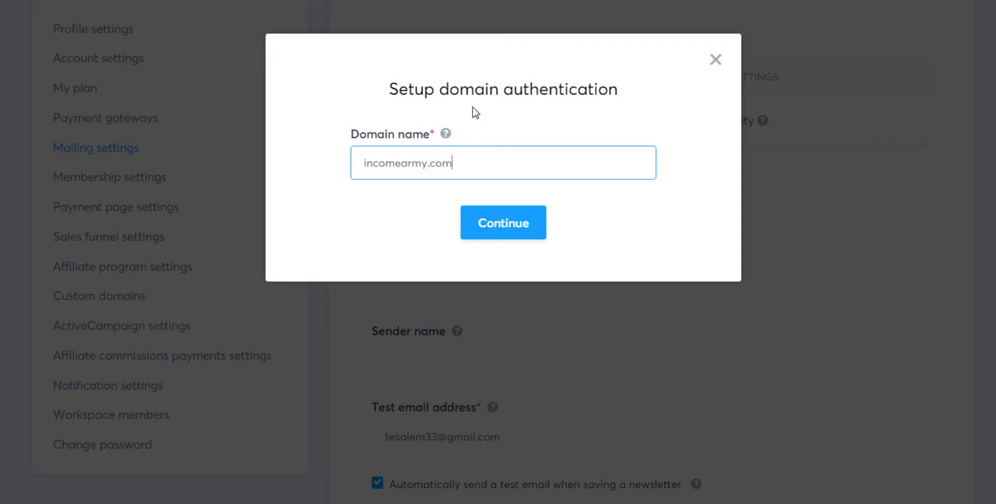
click(506, 227)
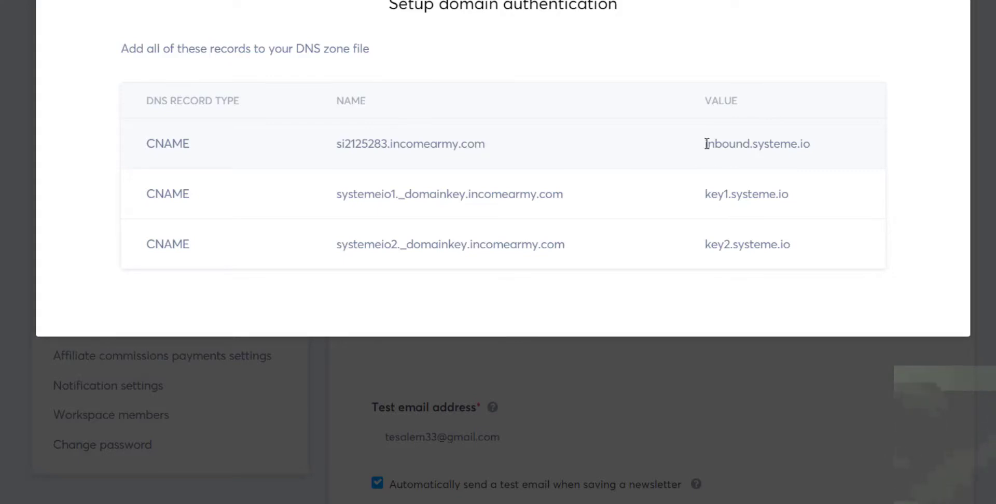
drag(705, 143, 829, 145)
key(ctrl+c)
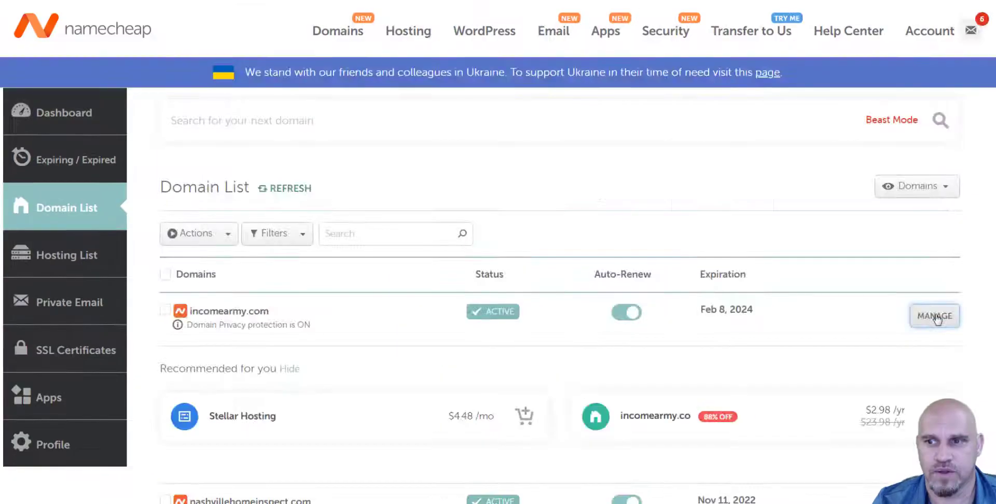
click(936, 316)
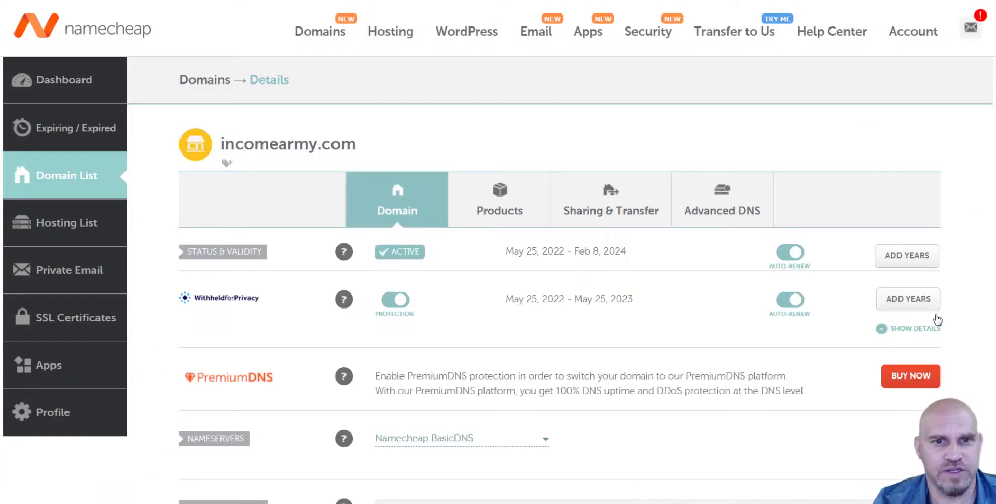
In Advanced DNS, add a new CNAME record with target inbound.systeme.io.
click(706, 208)
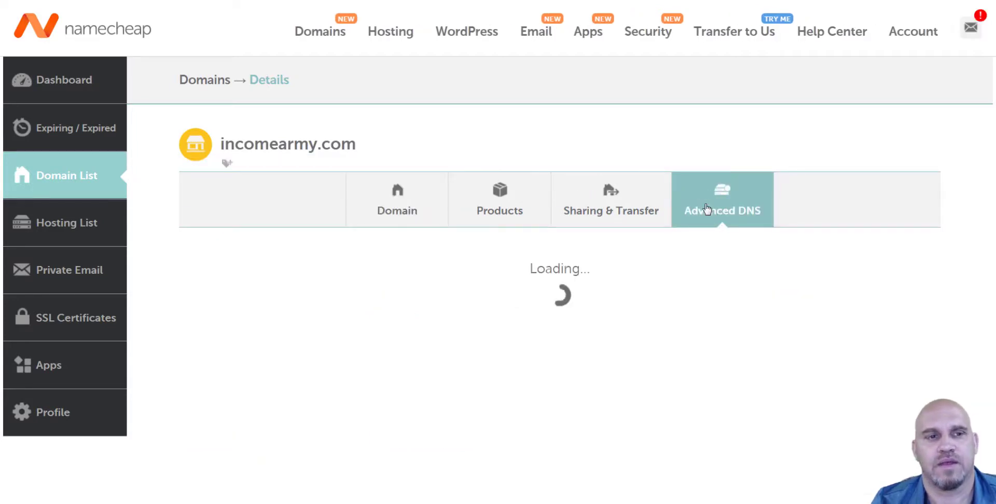
scroll(363, 311, down, 3)
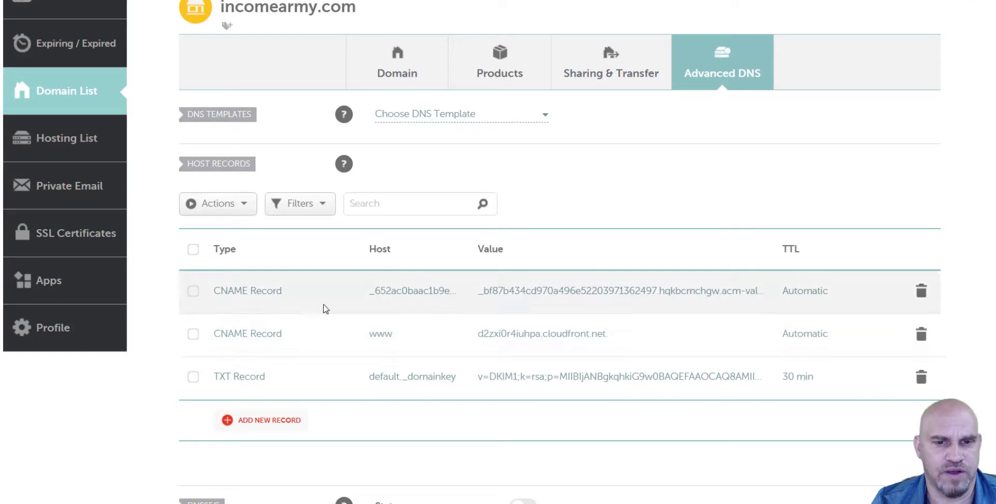
scroll(302, 320, down, 3)
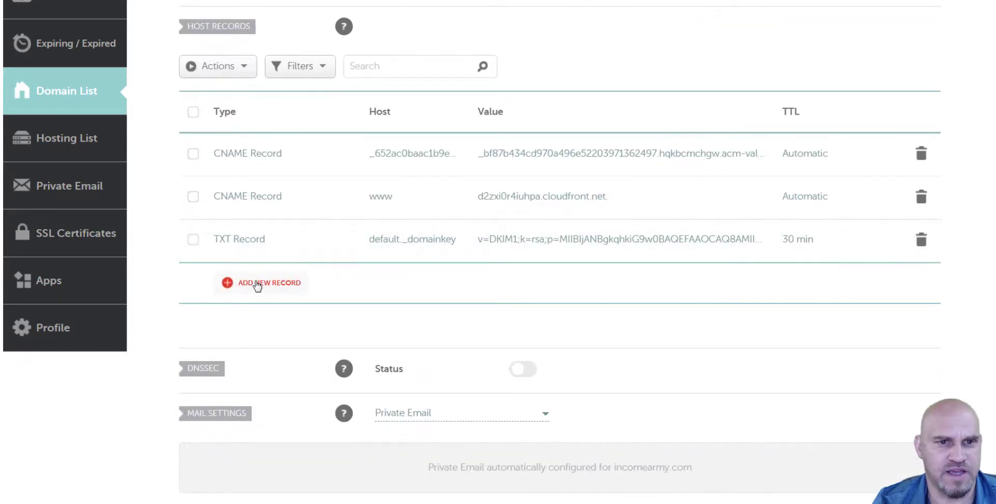
click(257, 286)
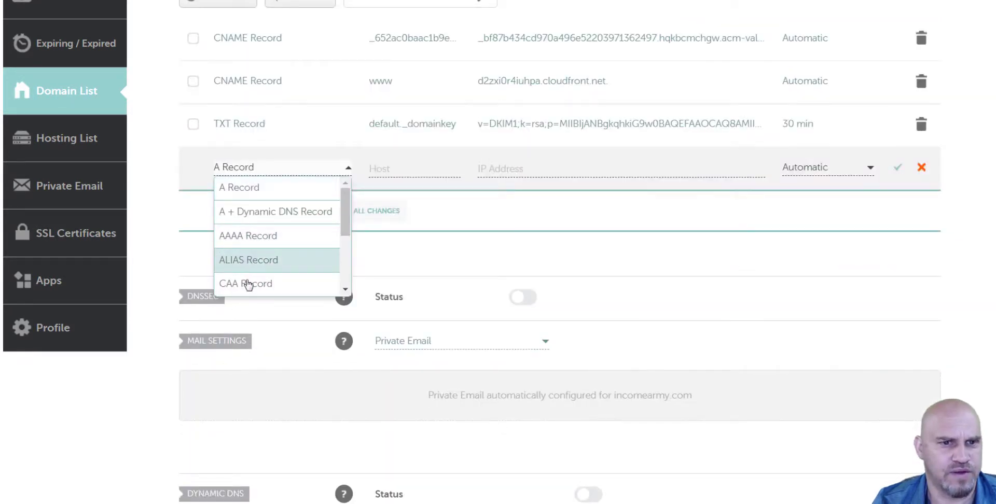
scroll(280, 260, down, 3)
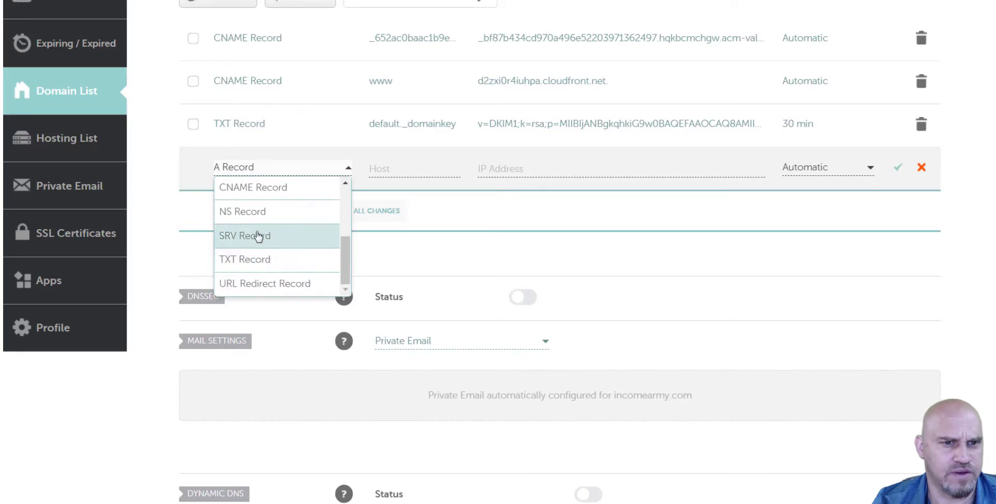
click(262, 191)
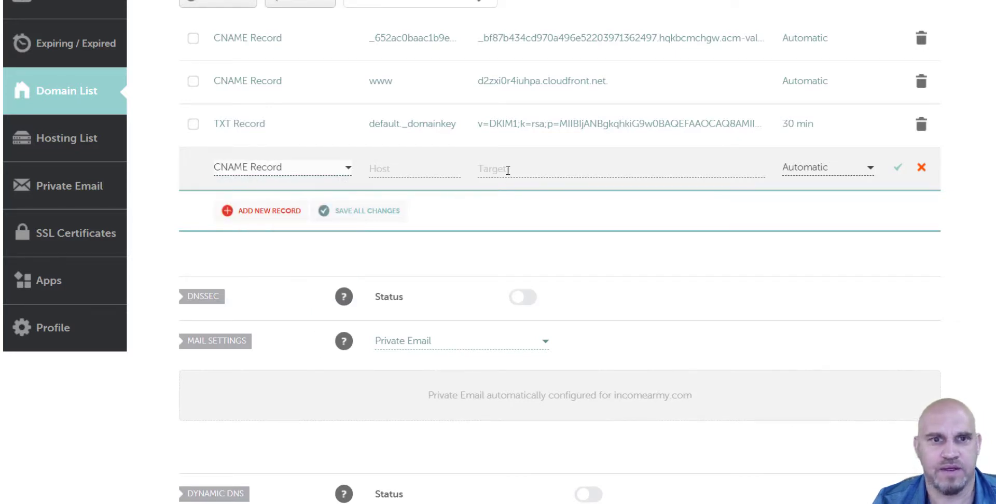
click(530, 169)
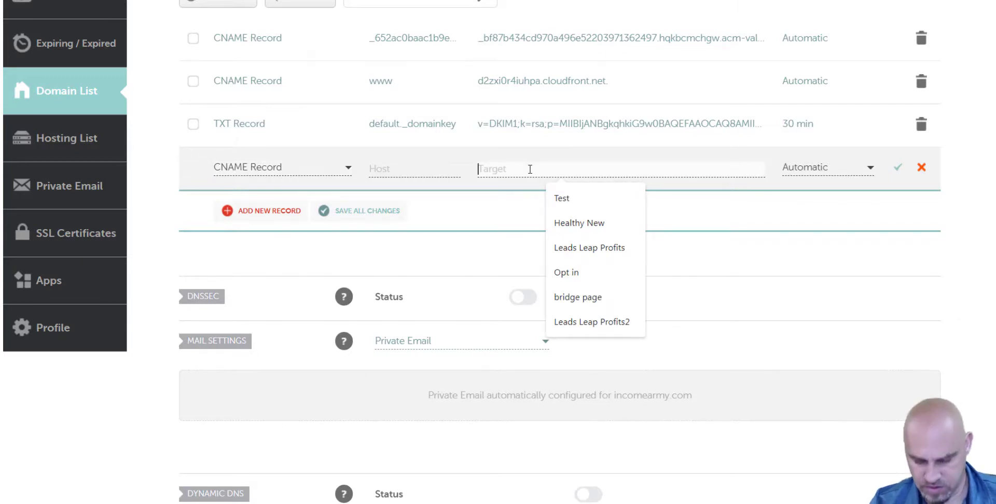
key(ctrl+v)
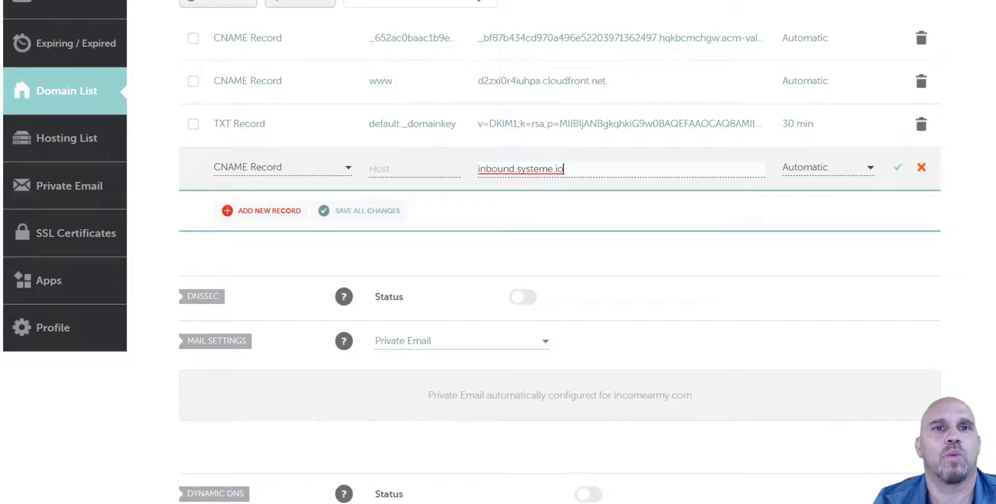
Set the record's host to si2125283 and save it.
key(ctrl+Tab)
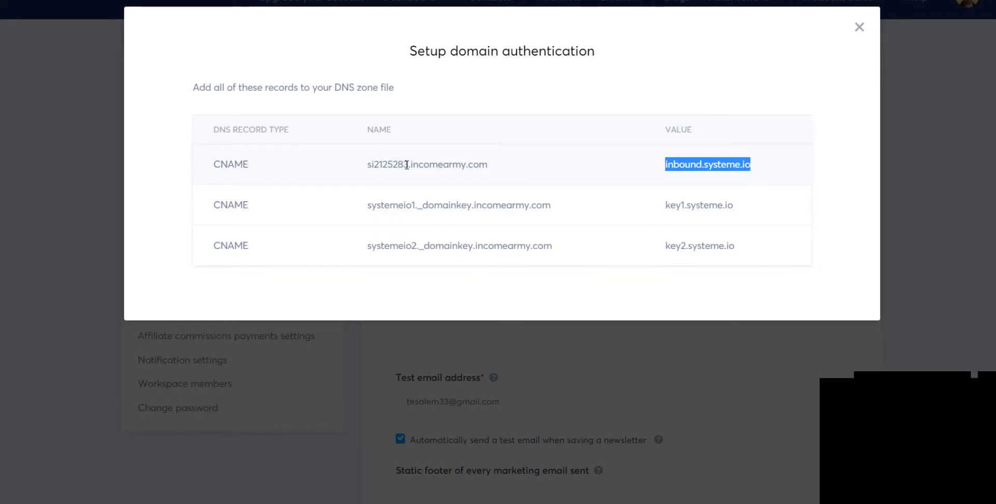
drag(408, 164, 369, 174)
key(ctrl+c)
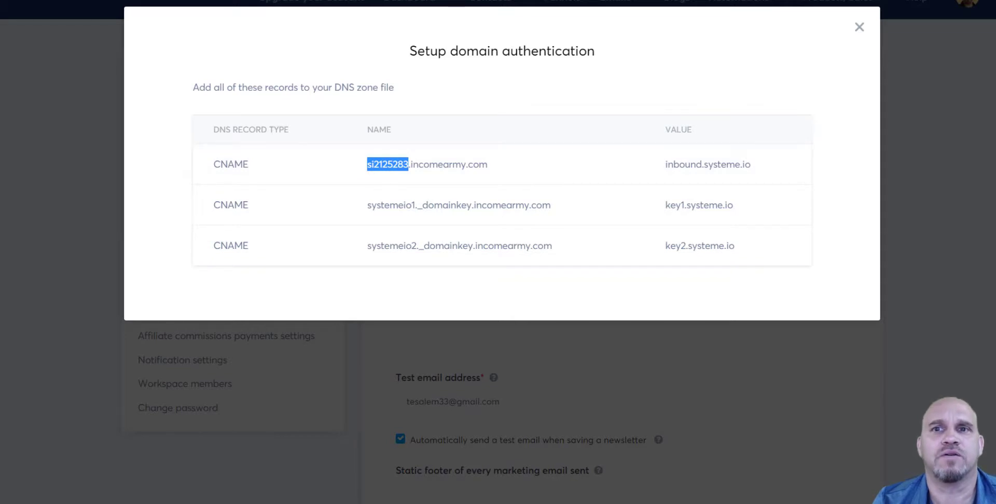
key(ctrl+Tab)
click(400, 174)
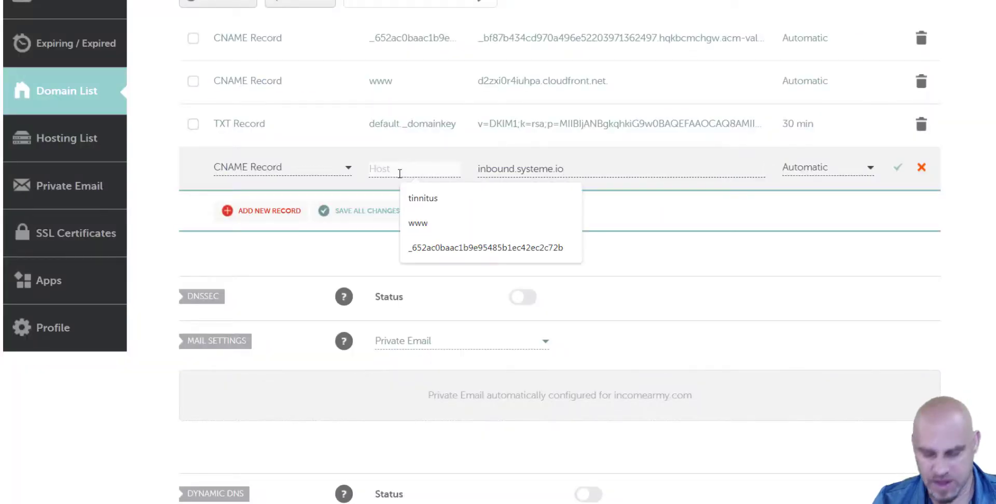
key(ctrl+v)
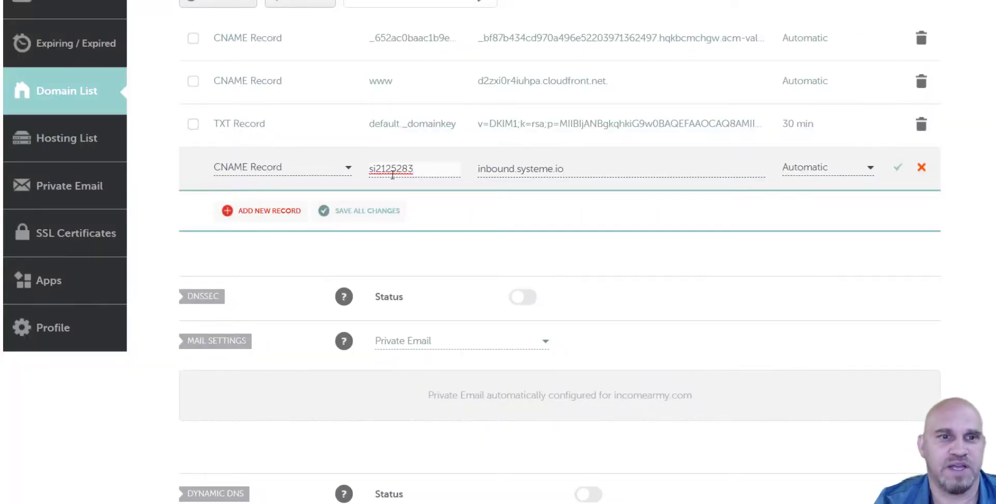
click(899, 170)
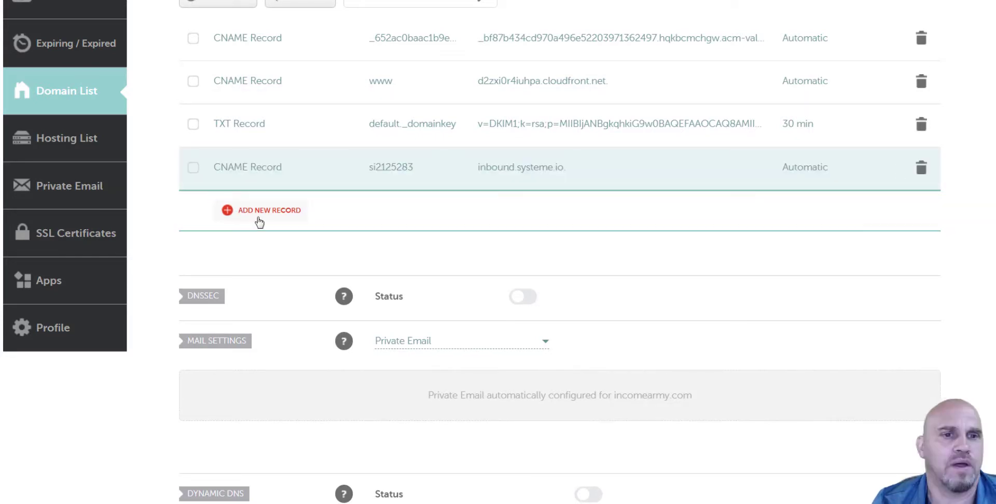
Add a second CNAME record with target key1.systeme.io.
click(226, 212)
scroll(311, 270, down, 3)
click(271, 229)
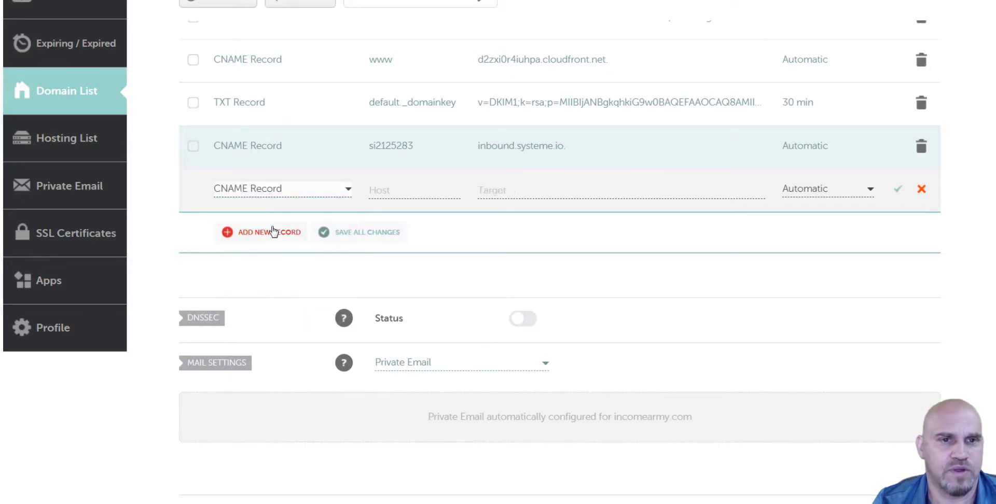
click(521, 190)
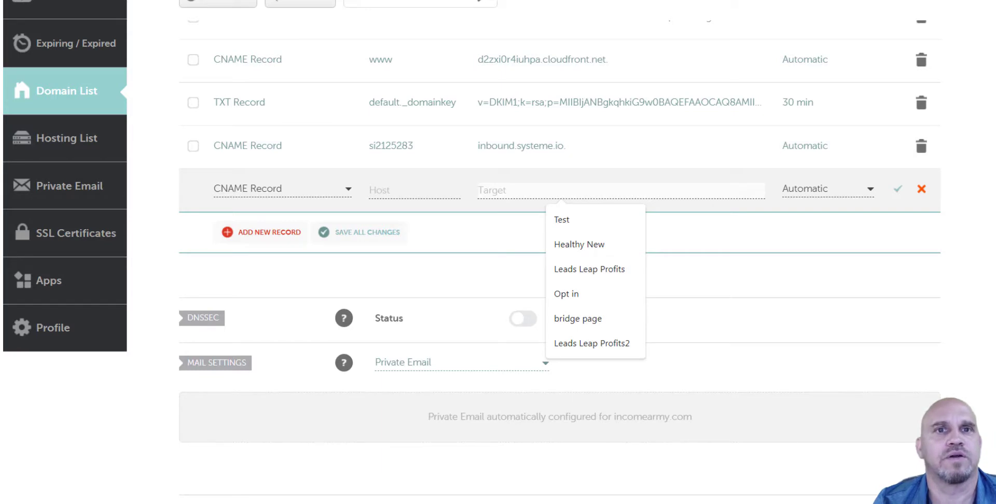
key(ctrl+Tab)
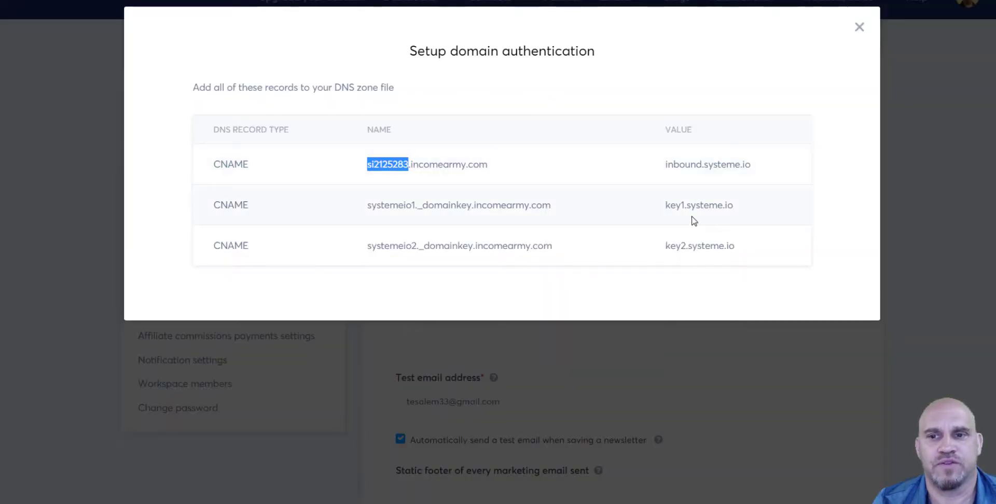
drag(667, 205, 755, 202)
key(ctrl+c)
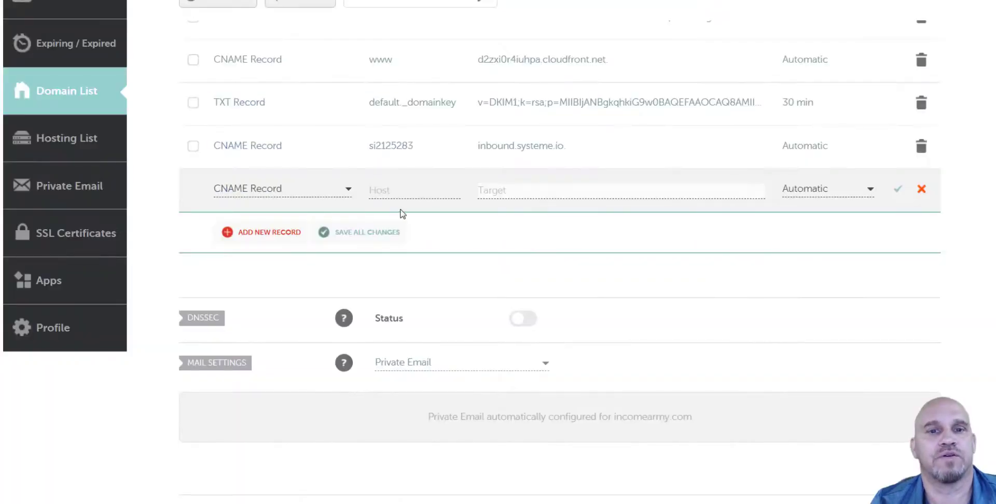
click(493, 192)
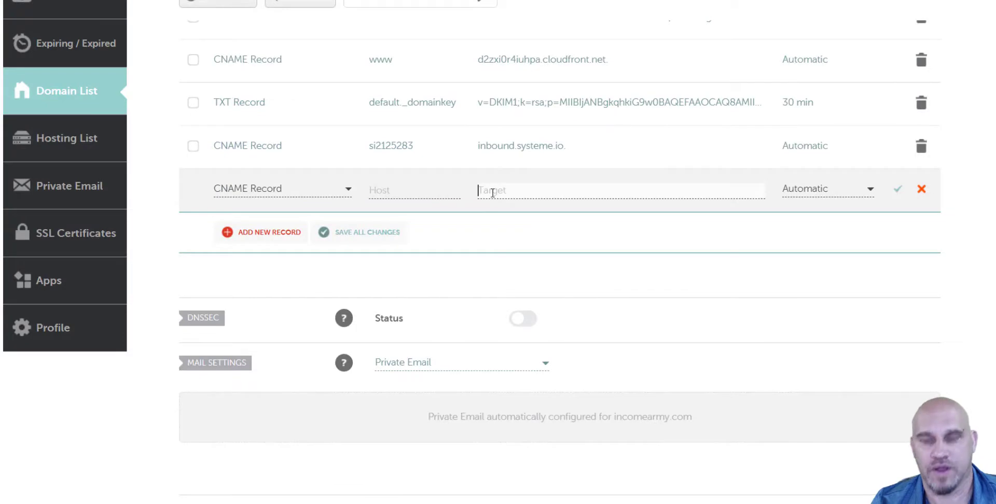
key(ctrl+v)
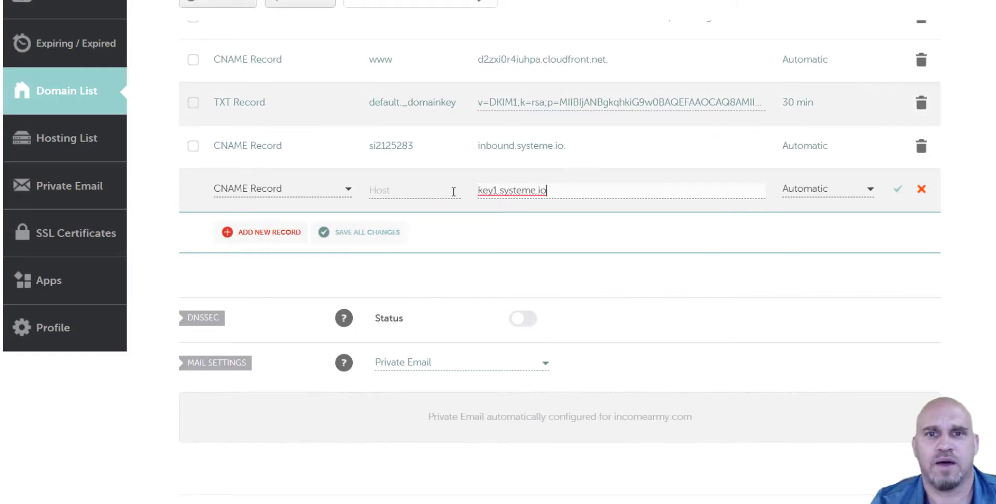
Set the second record's host to systemeio1._domainkey and save it.
click(397, 190)
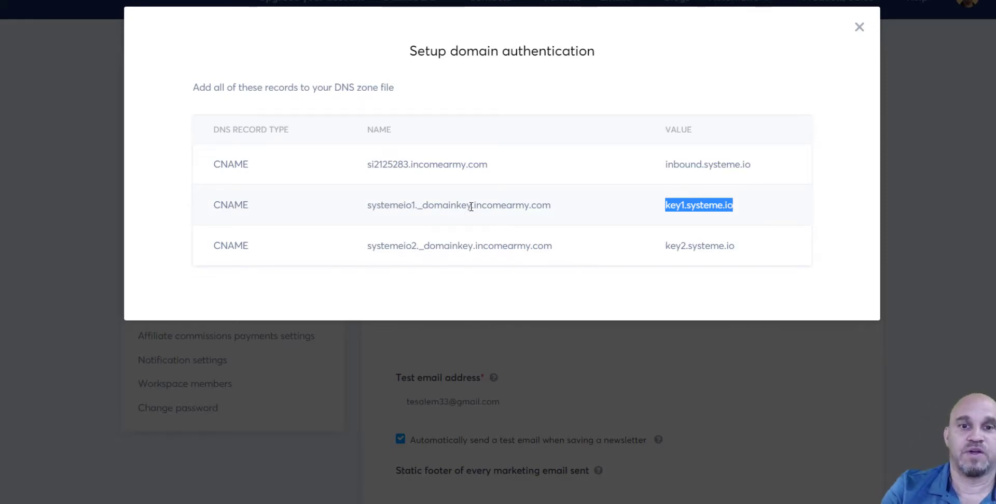
drag(471, 206, 367, 218)
key(ctrl+c)
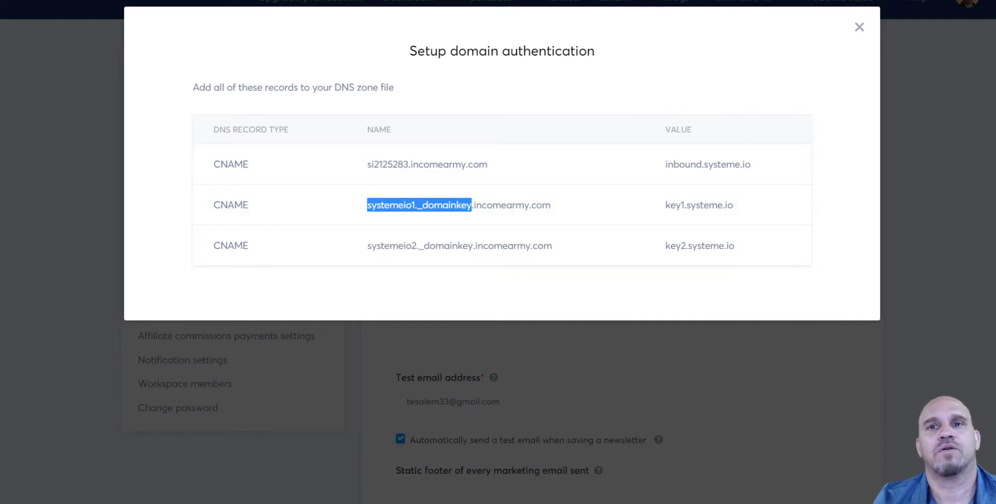
key(ctrl+Tab)
click(405, 188)
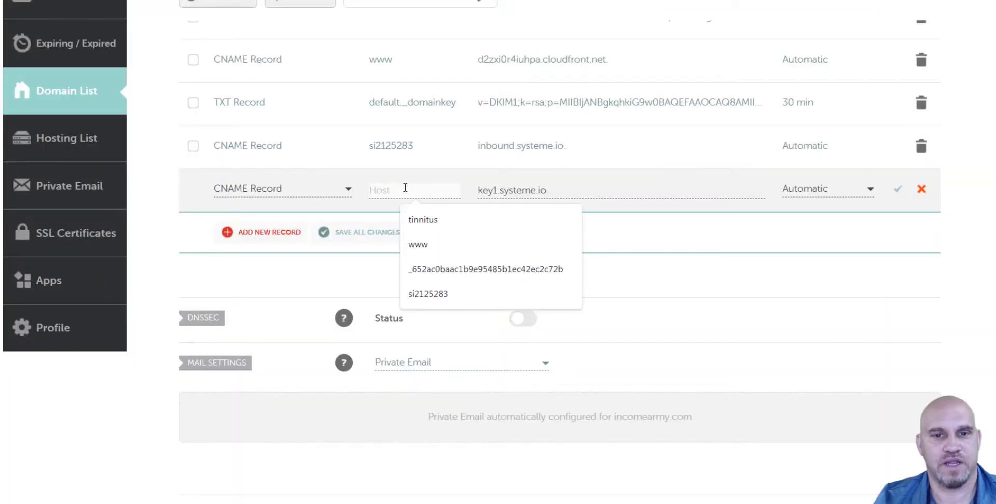
key(ctrl+v)
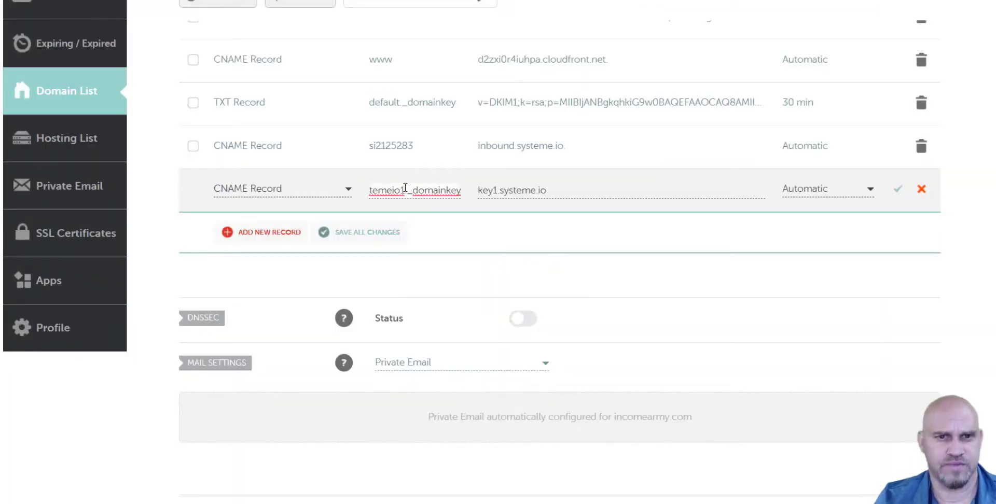
click(897, 191)
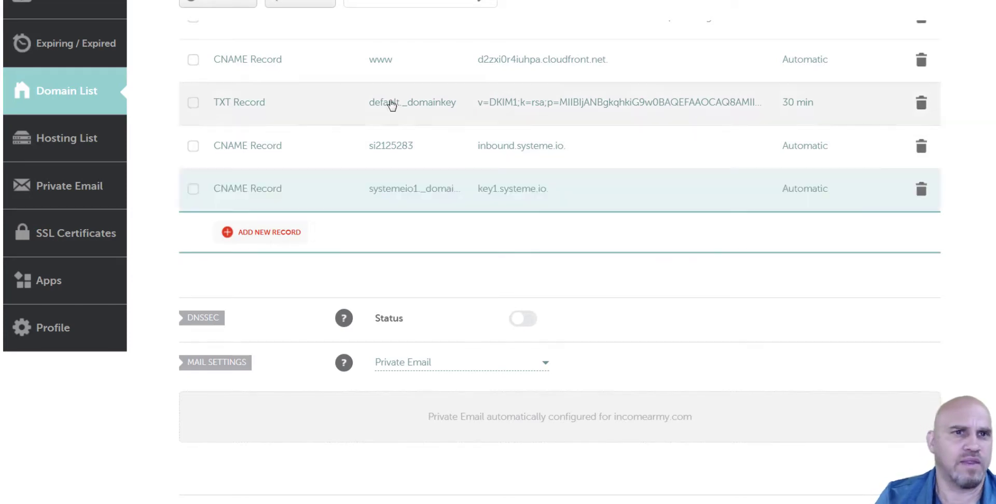
Add a third CNAME record with target key2.systeme.io.
click(250, 234)
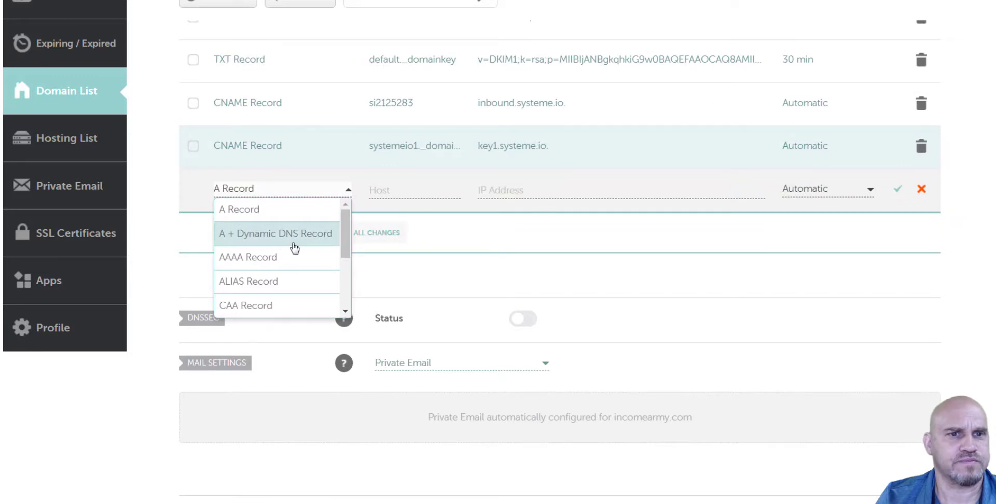
scroll(337, 291, down, 3)
click(275, 228)
click(571, 194)
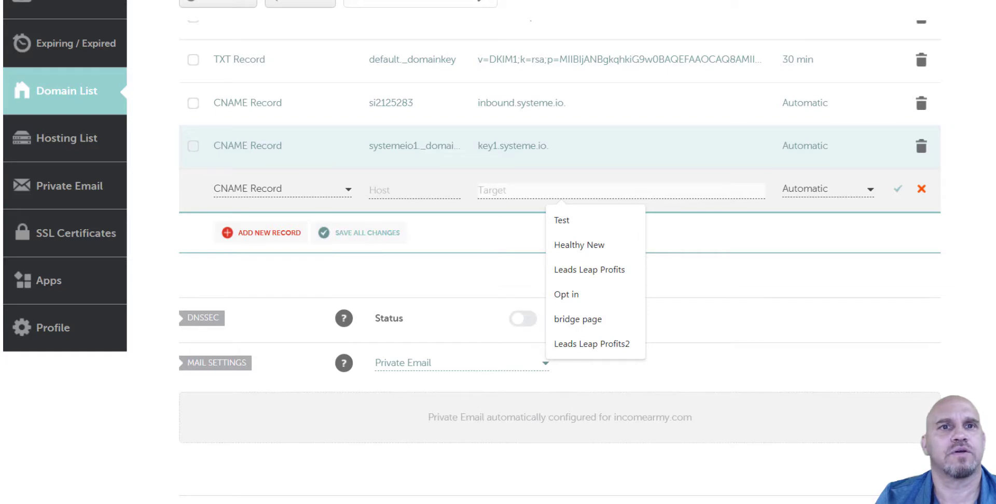
key(alt+Tab)
drag(667, 246, 745, 245)
key(ctrl+c)
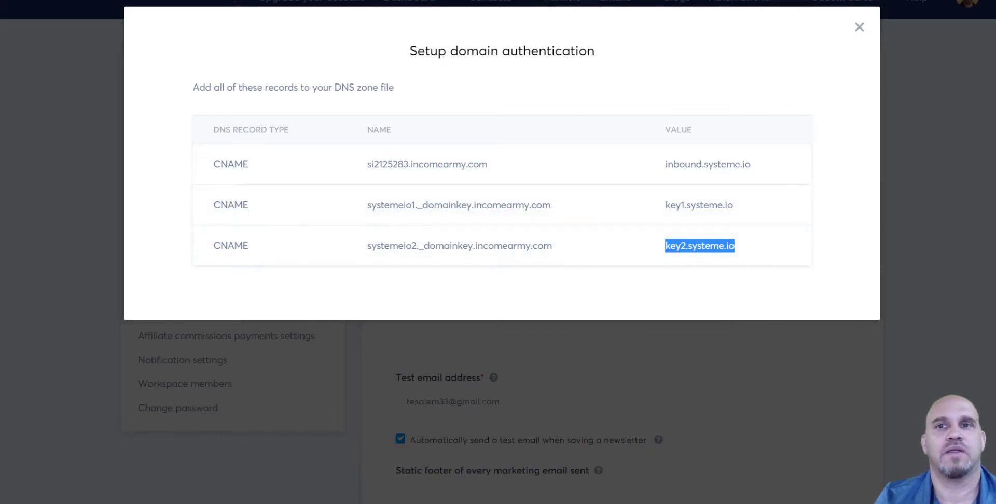
key(alt+Tab)
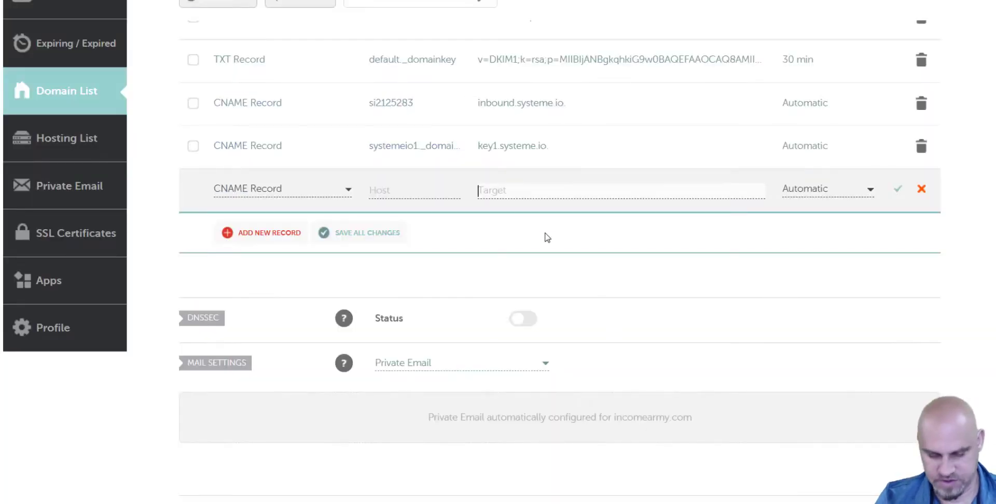
key(ctrl+v)
Set the third record's host to systemeio2._domainkey, save it, and return to systeme.io.
click(417, 190)
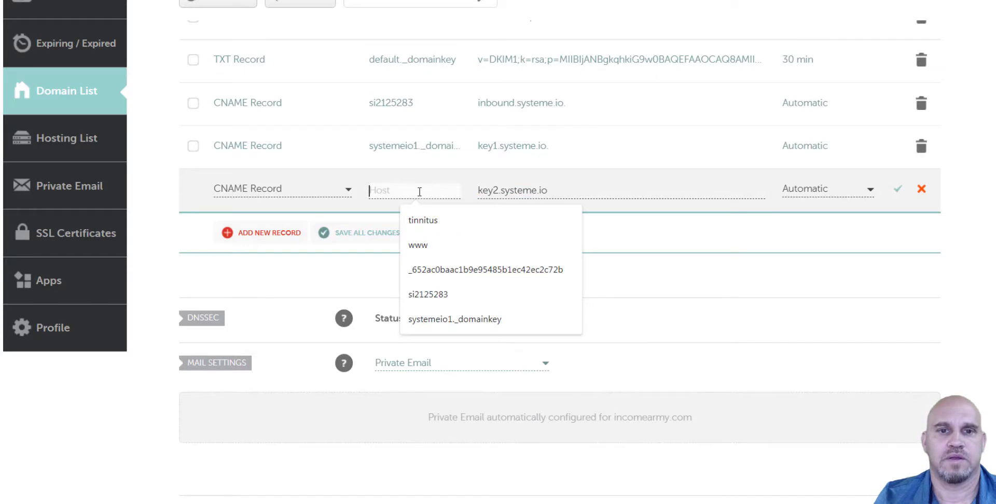
key(alt+Tab)
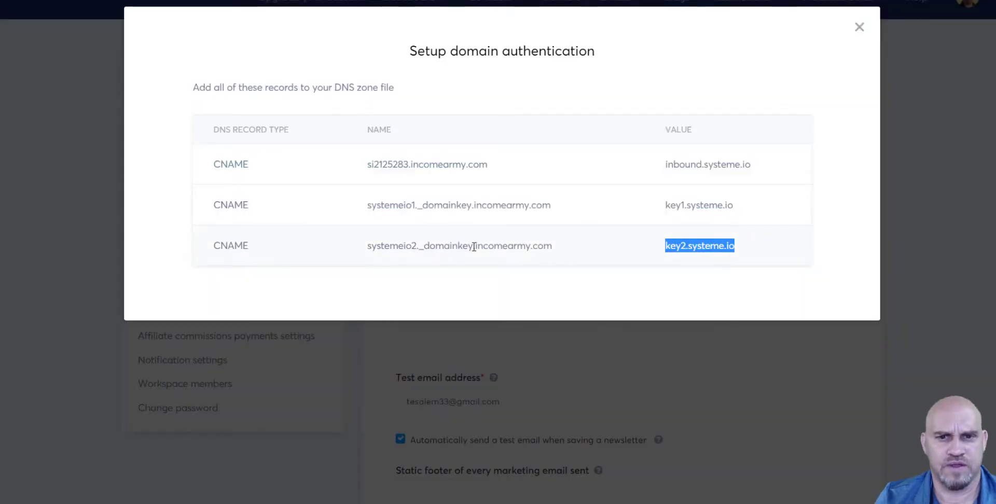
drag(472, 246, 368, 250)
key(ctrl+c)
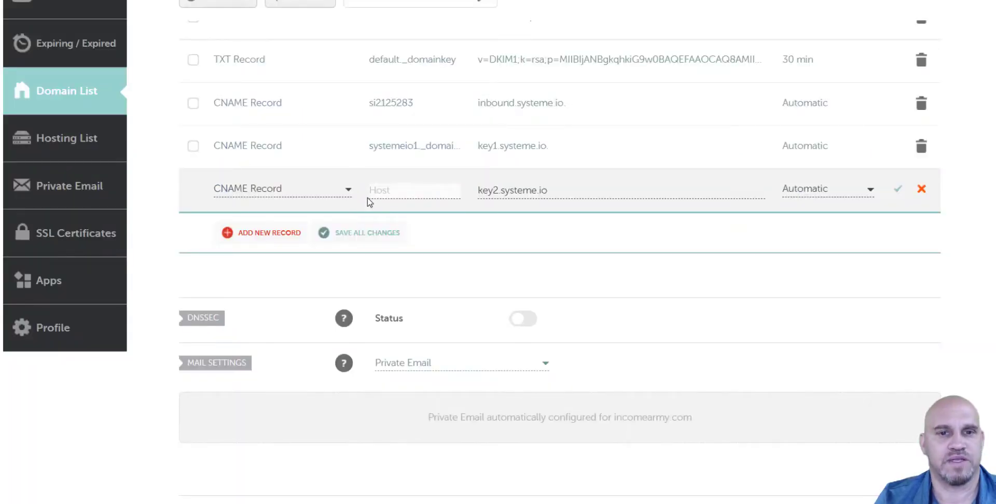
click(381, 191)
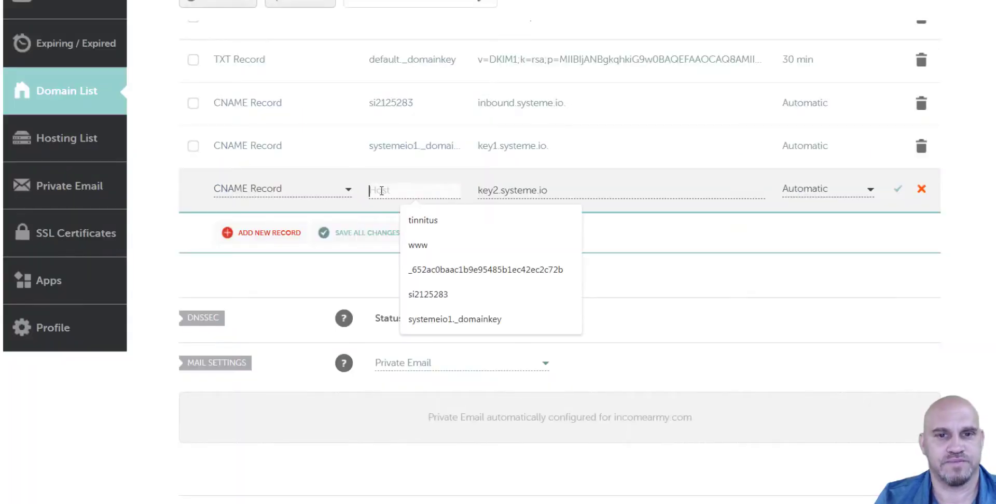
key(ctrl+v)
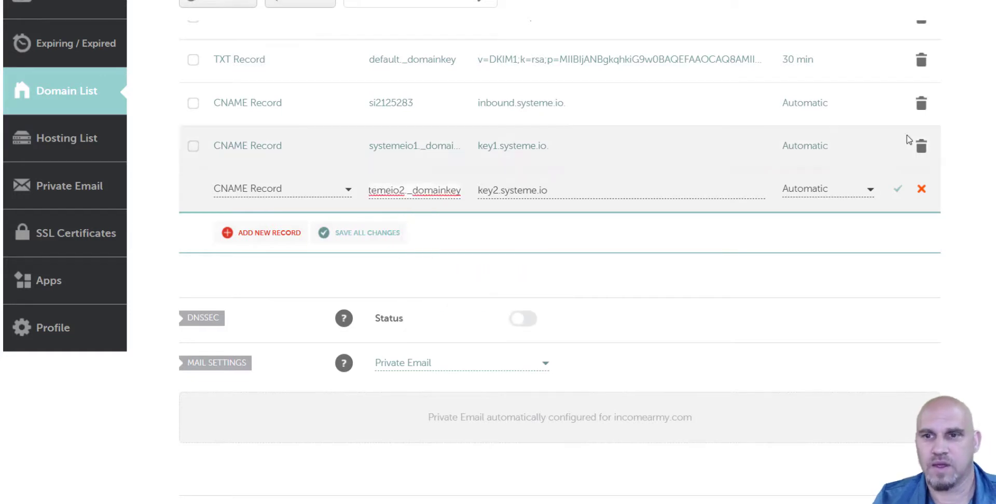
click(899, 190)
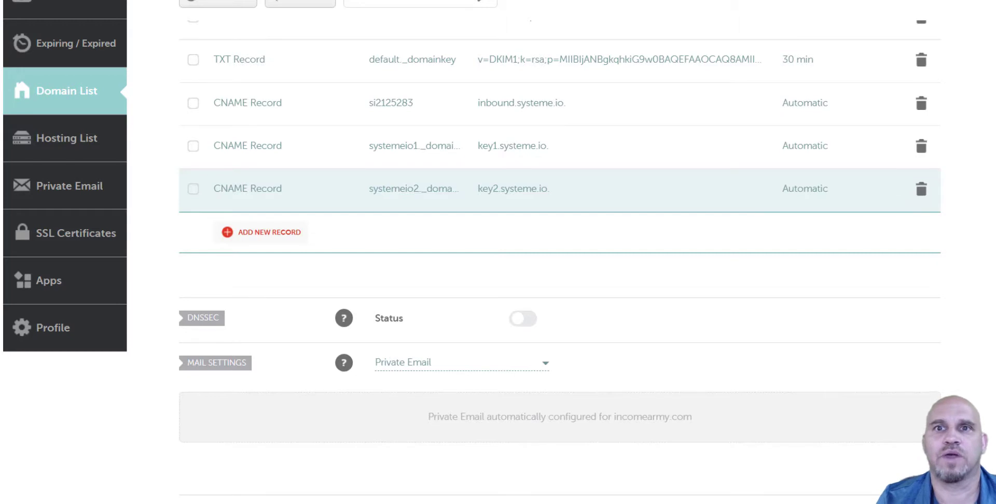
key(alt+Tab)
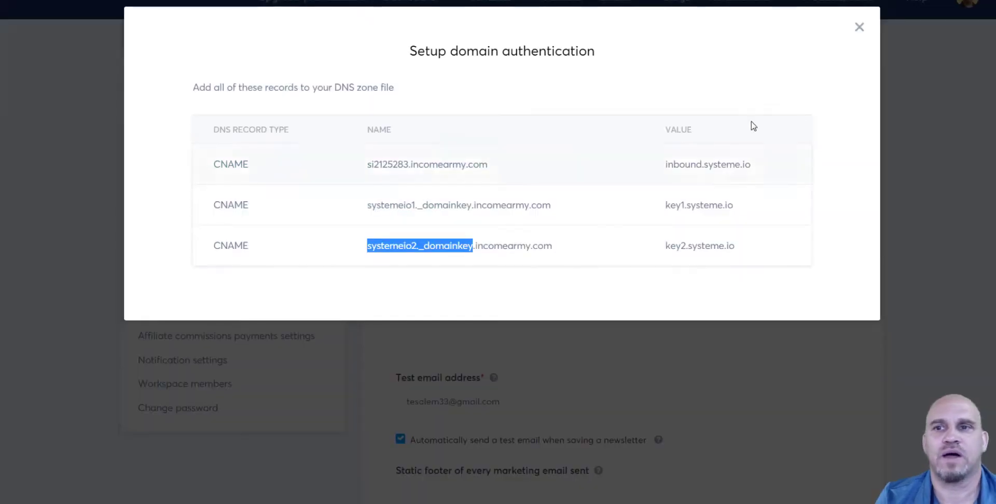
click(859, 28)
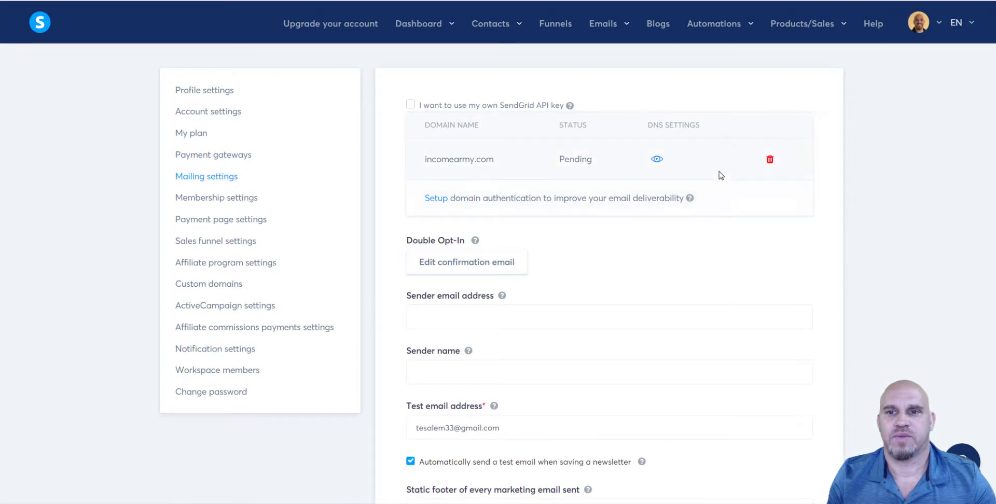
scroll(587, 253, down, 1)
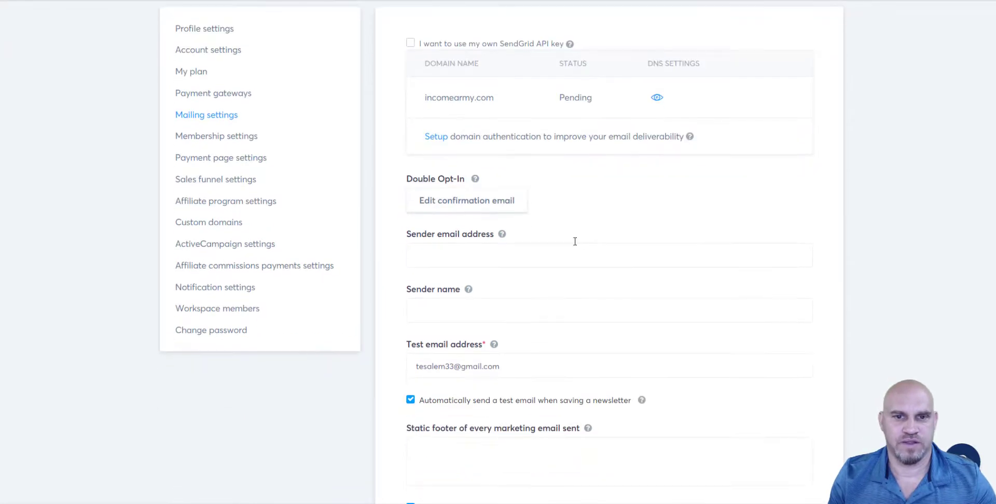
click(441, 259)
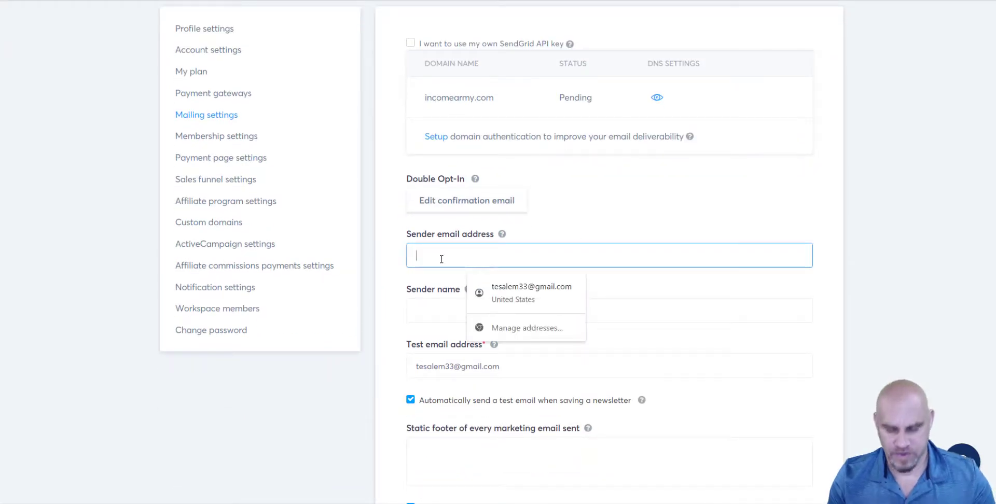
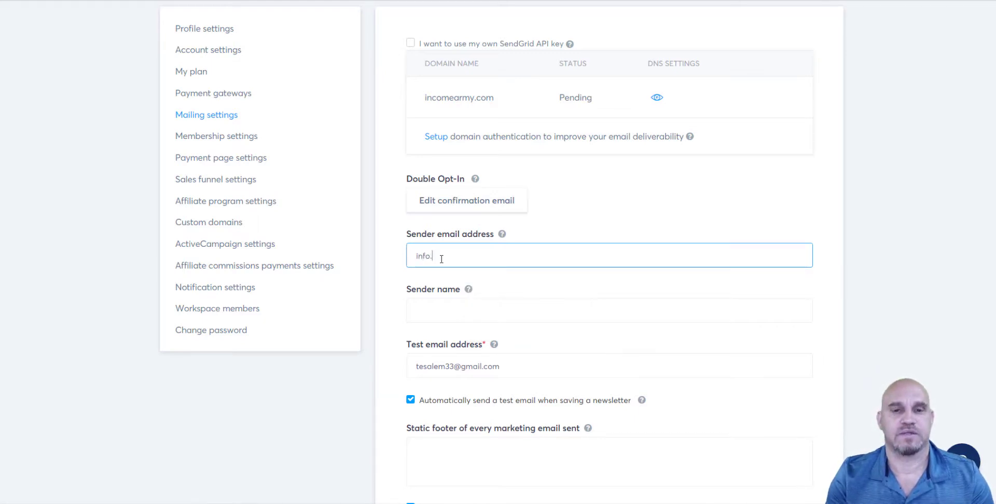
click(432, 308)
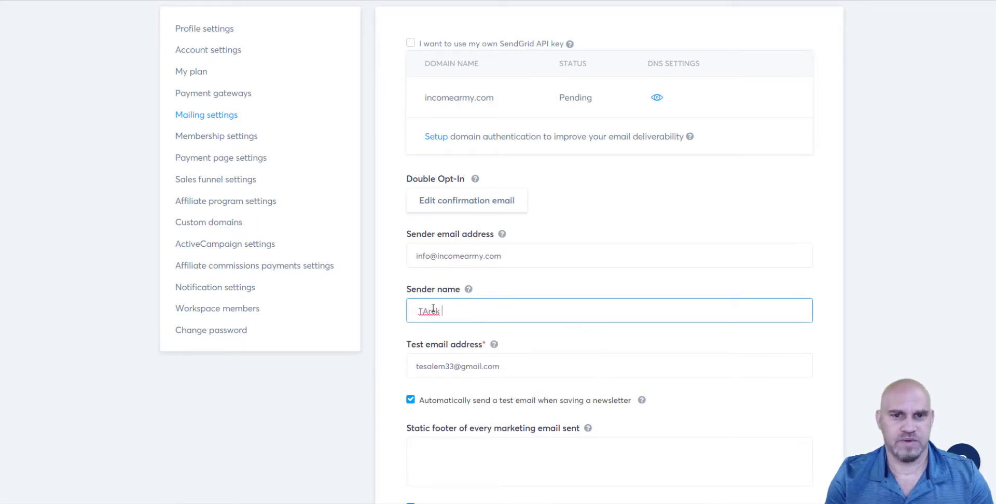
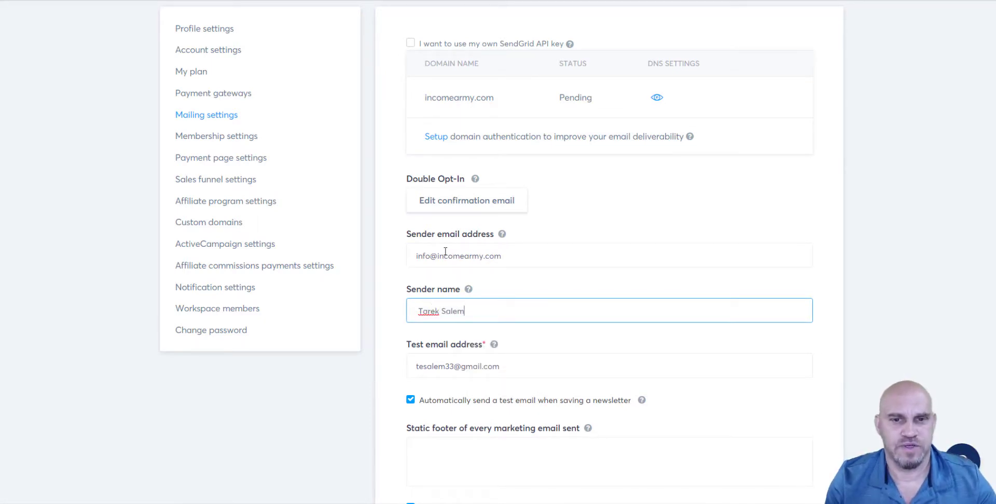
scroll(495, 306, down, 3)
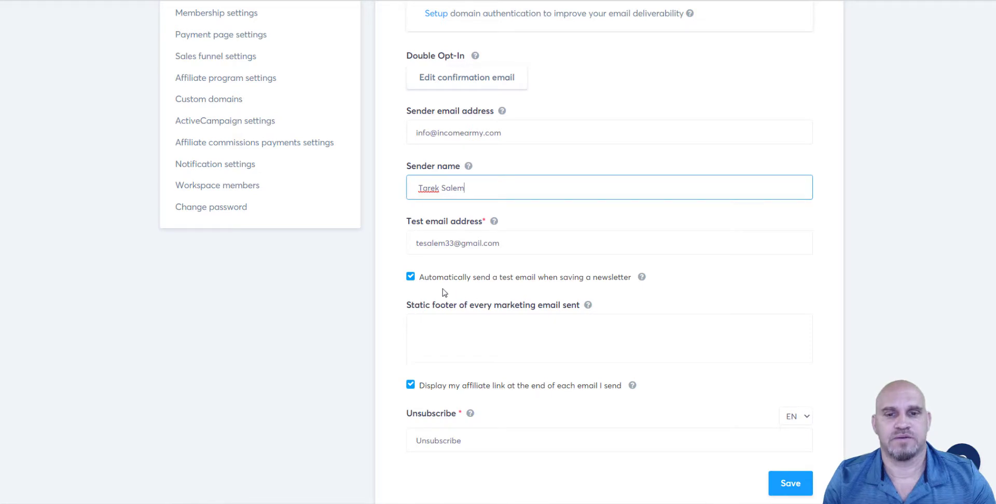
scroll(413, 275, down, 1)
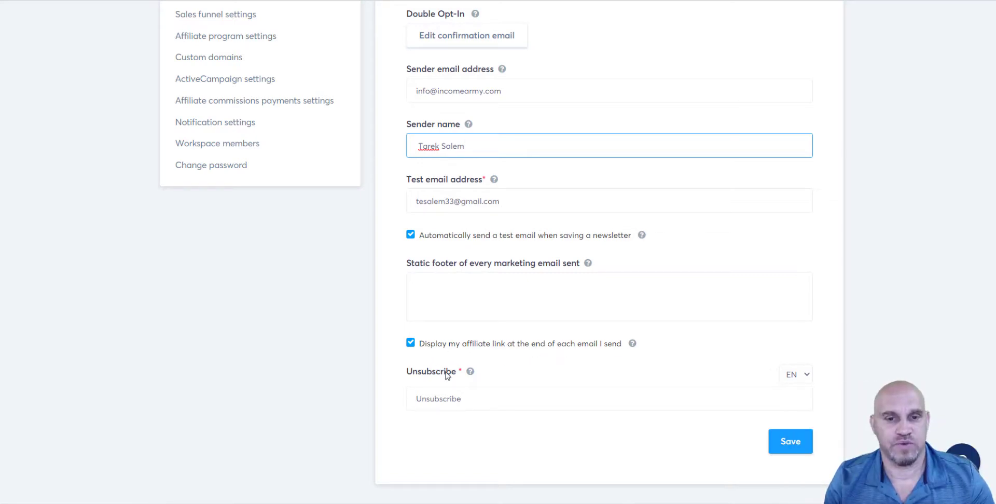
click(796, 442)
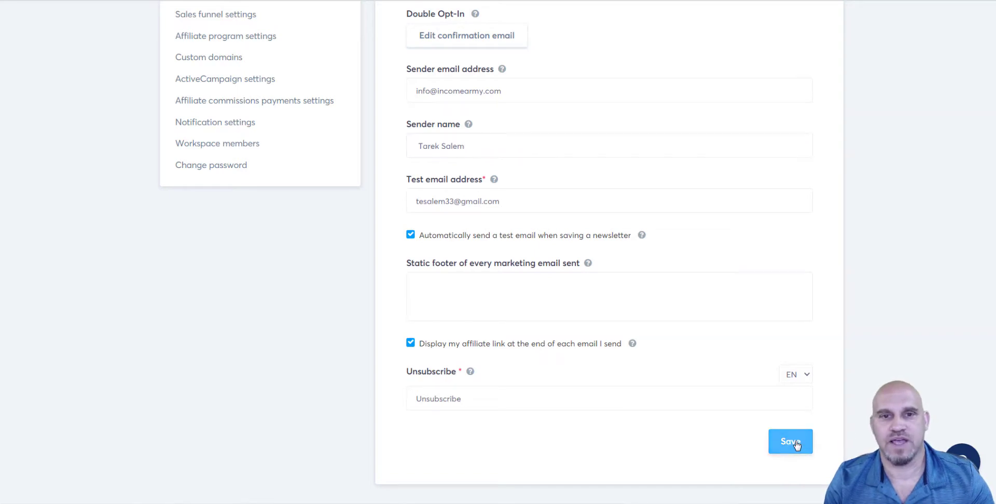